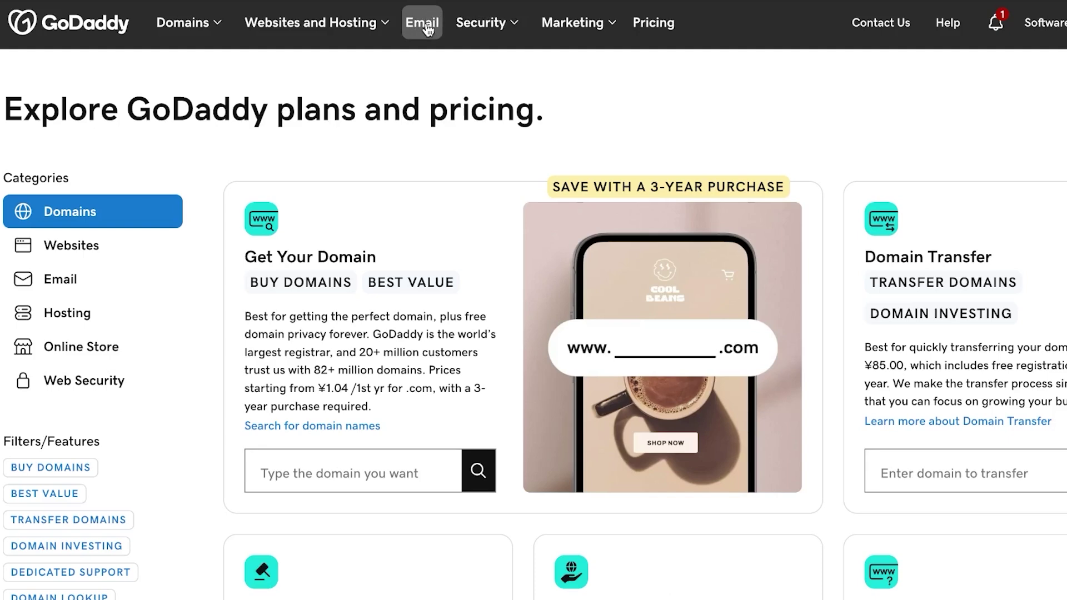
Step: Open GoDaddy's Email and Microsoft 365 page from the top navigation bar
click(427, 29)
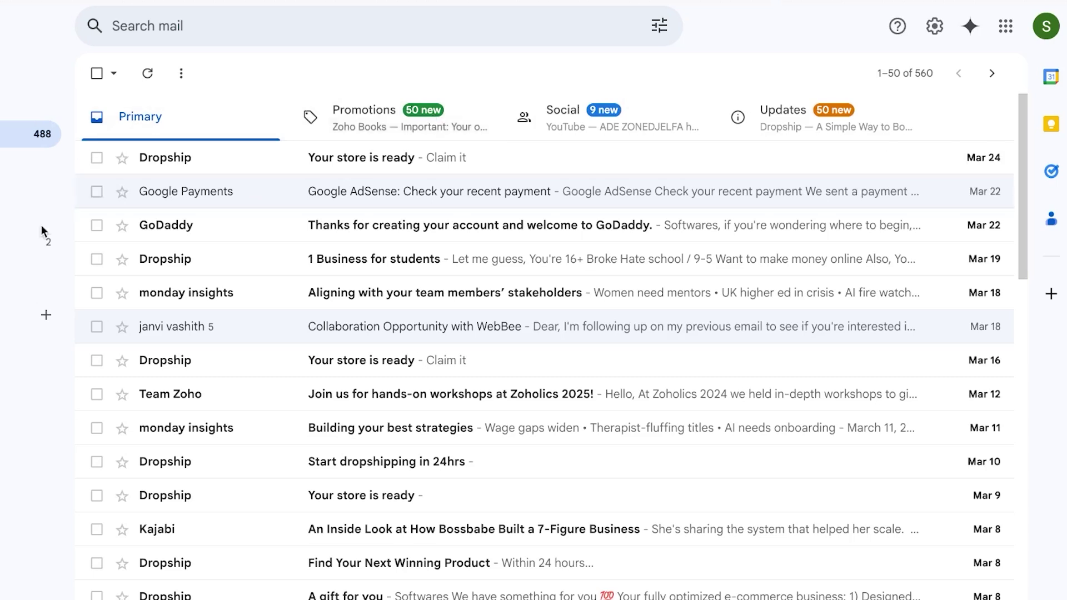
Step: From Gmail's full settings under Accounts and Import, launch the Add a mail account window
click(934, 27)
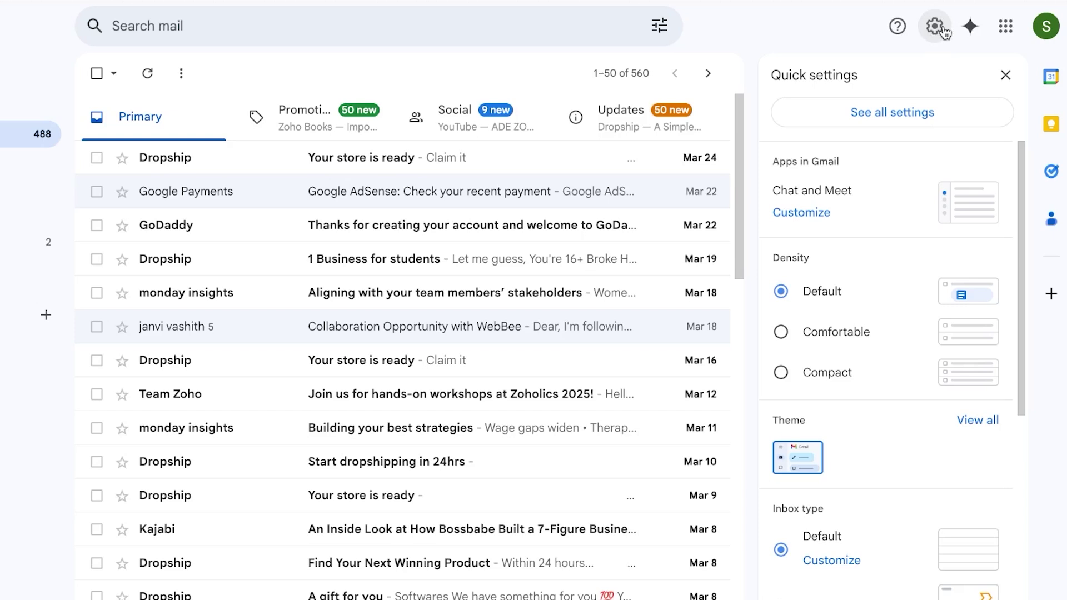
click(864, 121)
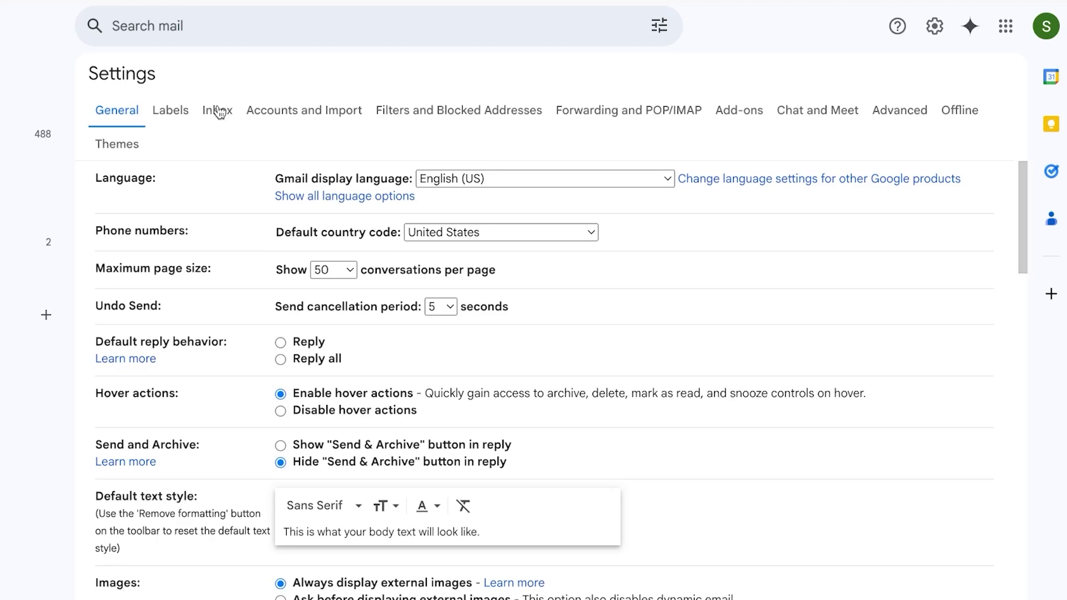
click(309, 114)
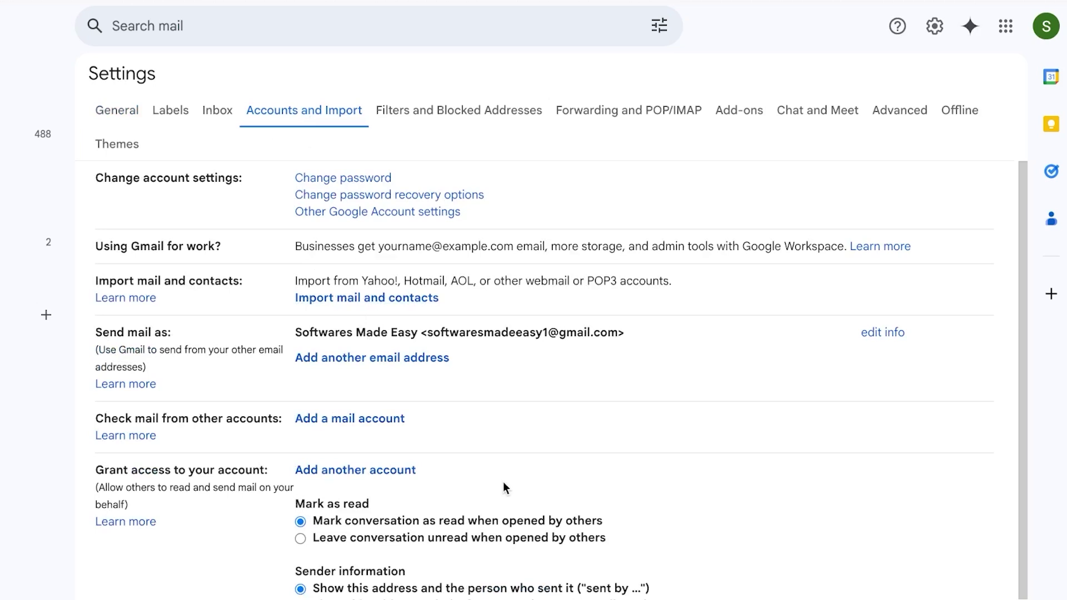
scroll(504, 488, down, 2)
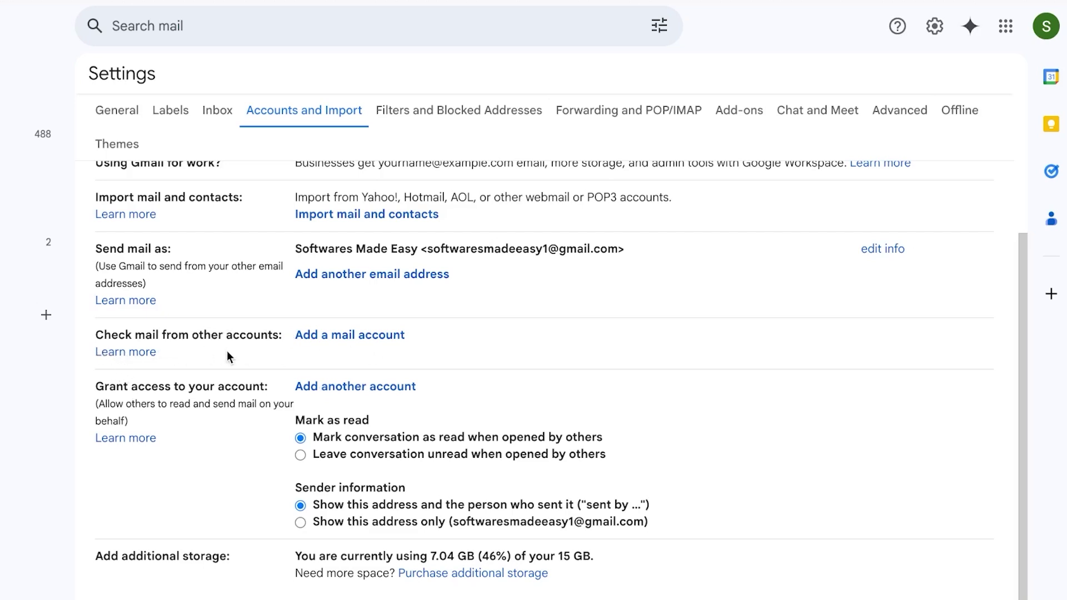
click(342, 333)
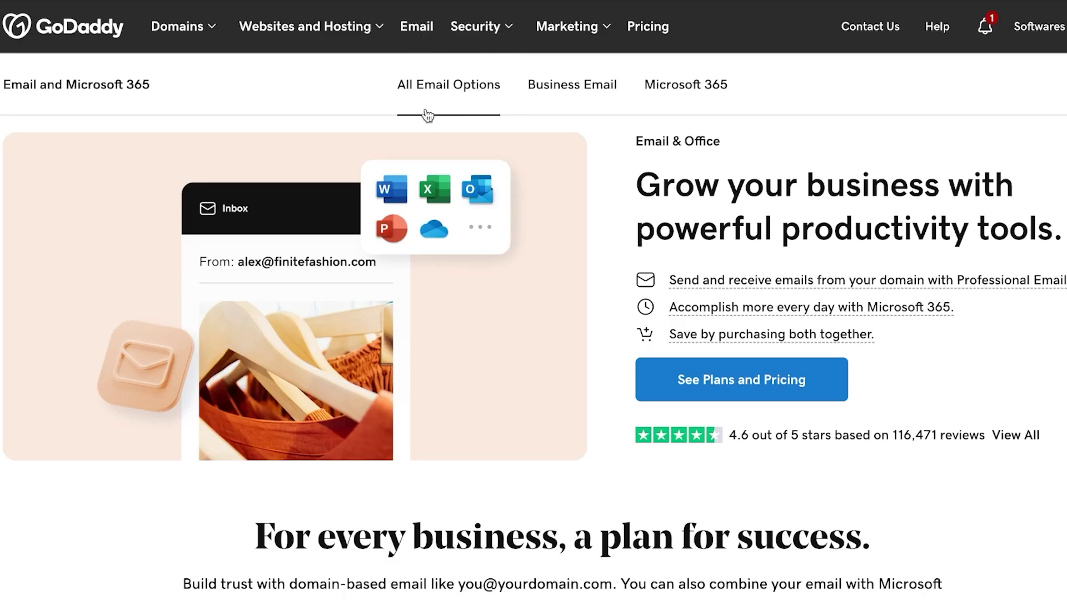
Step: Show GoDaddy's Business Email plans and pricing, with Email Essentials at ¥15.00 per user/month
click(567, 89)
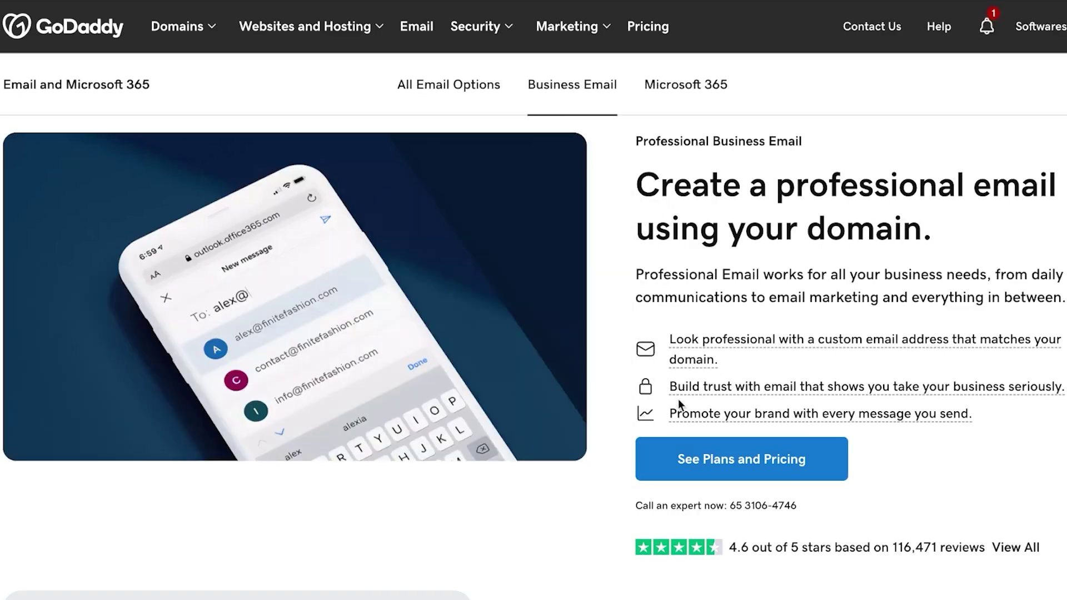
scroll(676, 404, down, 8)
scroll(678, 399, down, 7)
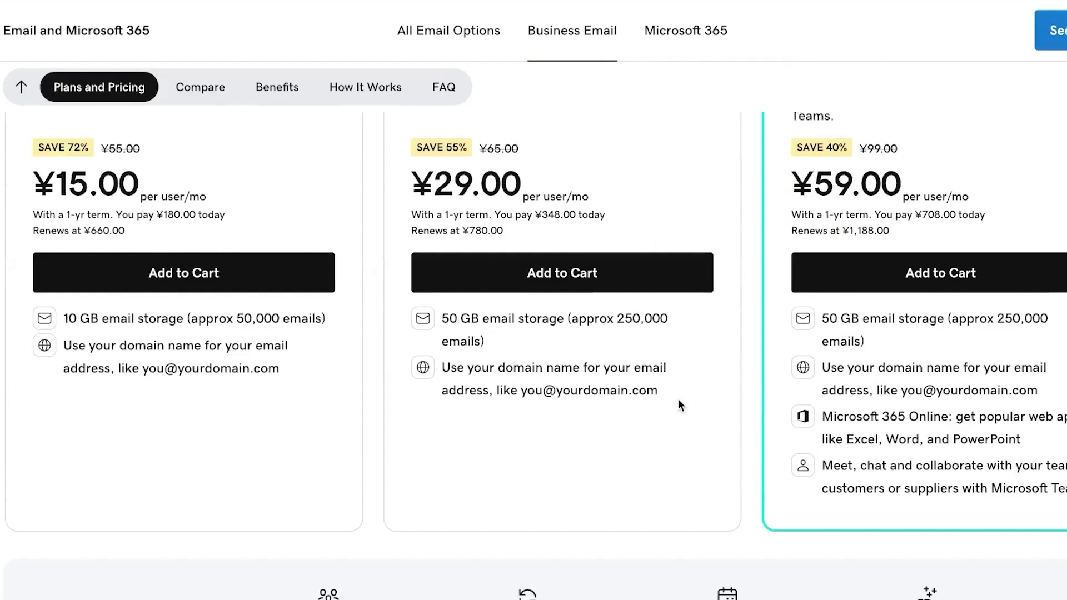
scroll(680, 404, up, 6)
scroll(679, 404, down, 3)
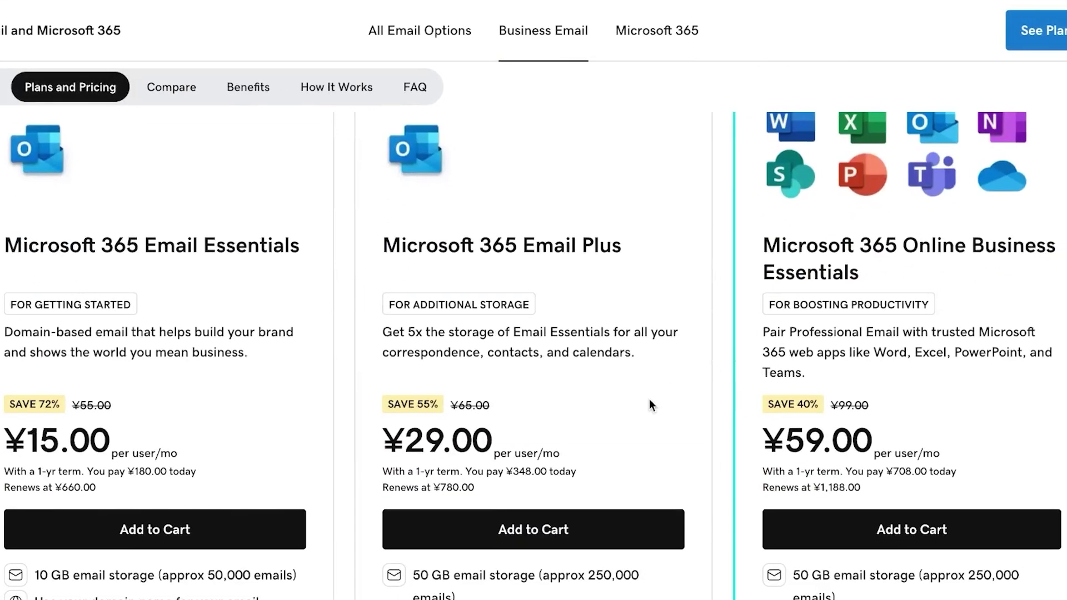
scroll(649, 399, up, 12)
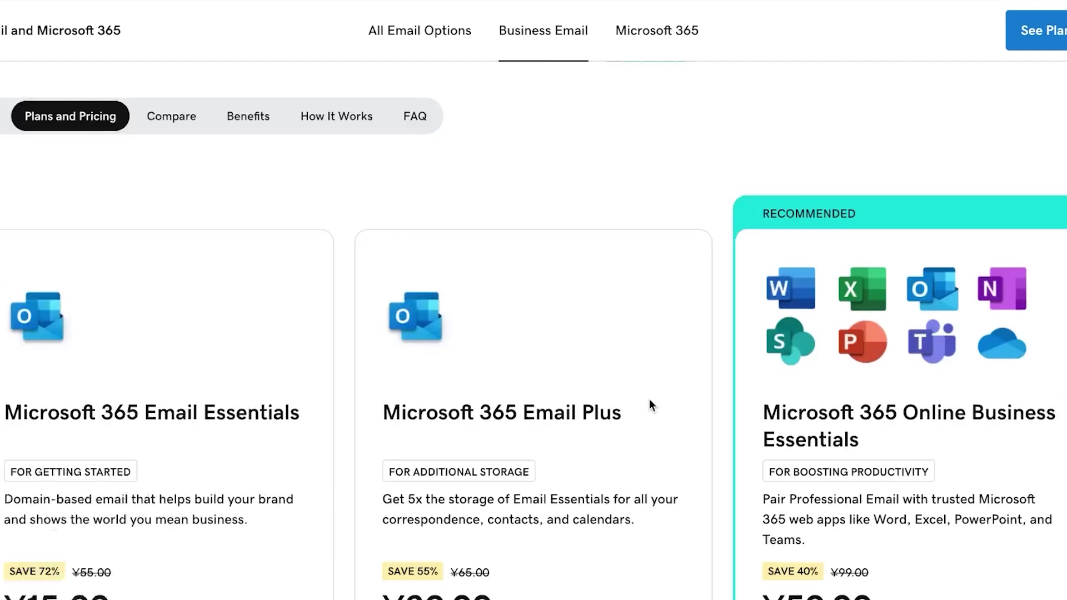
mouse_move(669, 364)
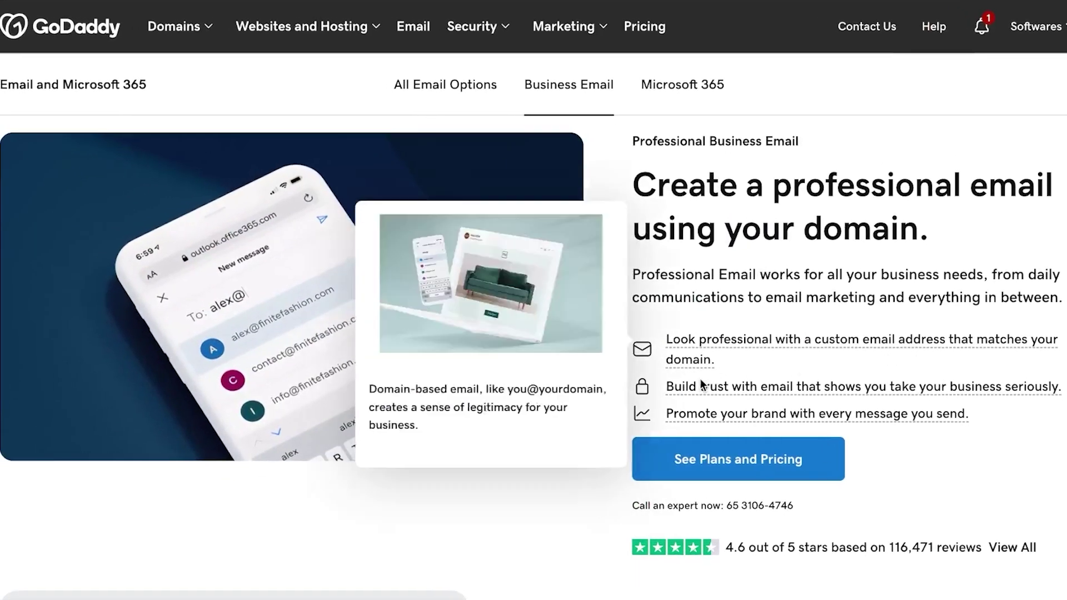
click(748, 459)
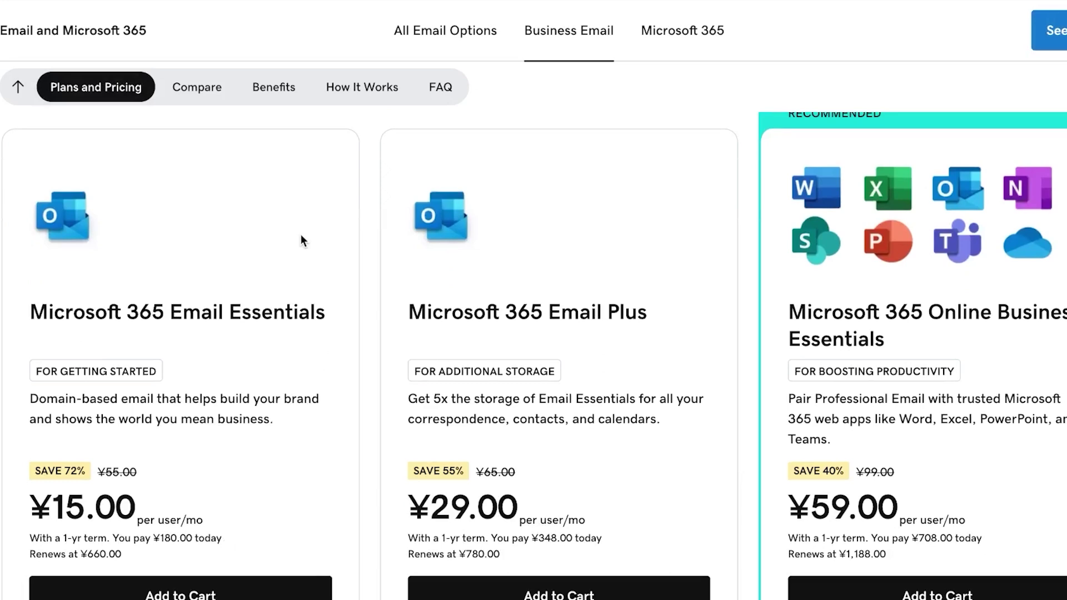
Step: Add Microsoft 365 Email Essentials to the cart, trying 4 mailboxes before settling on 1
click(267, 596)
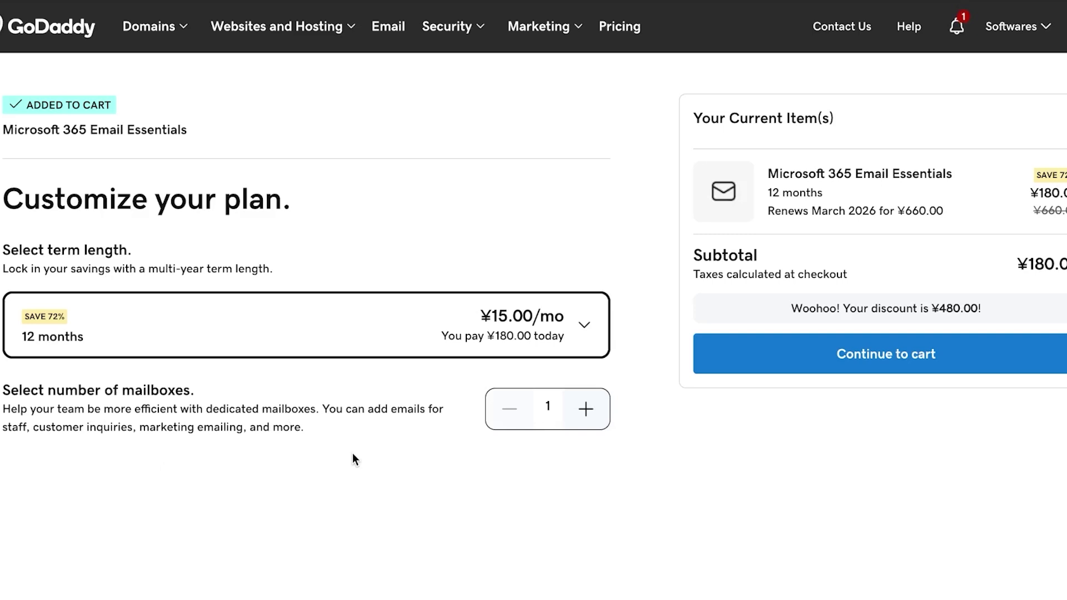
click(587, 413)
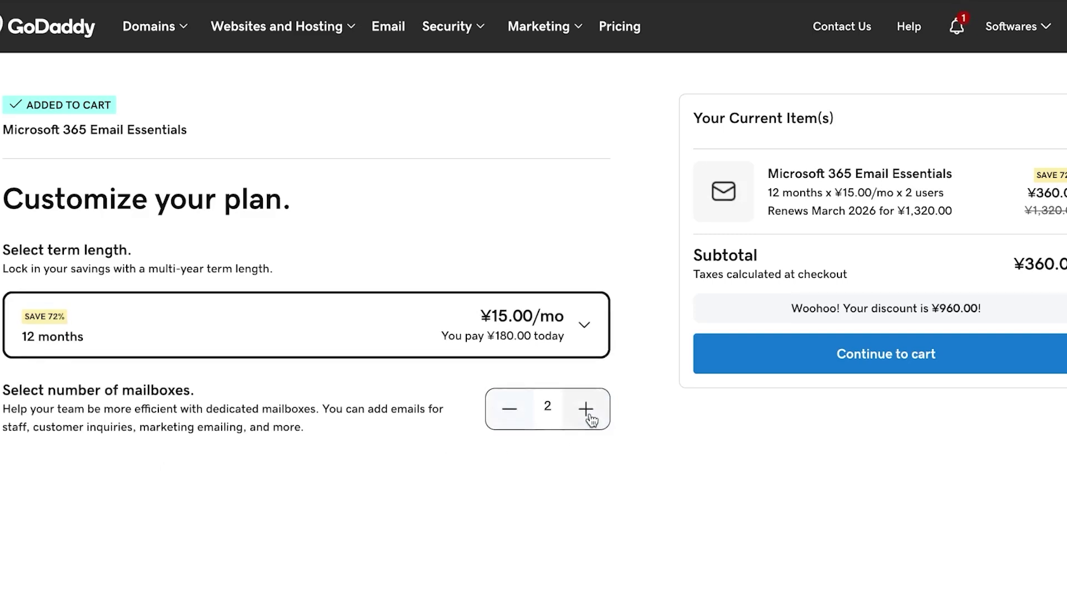
click(587, 412)
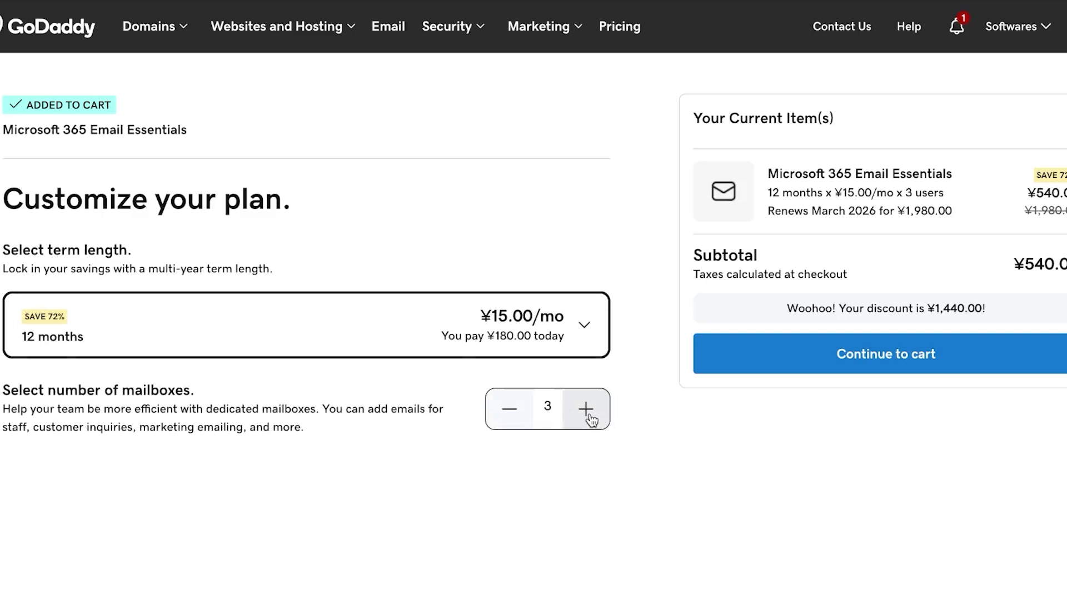
click(587, 412)
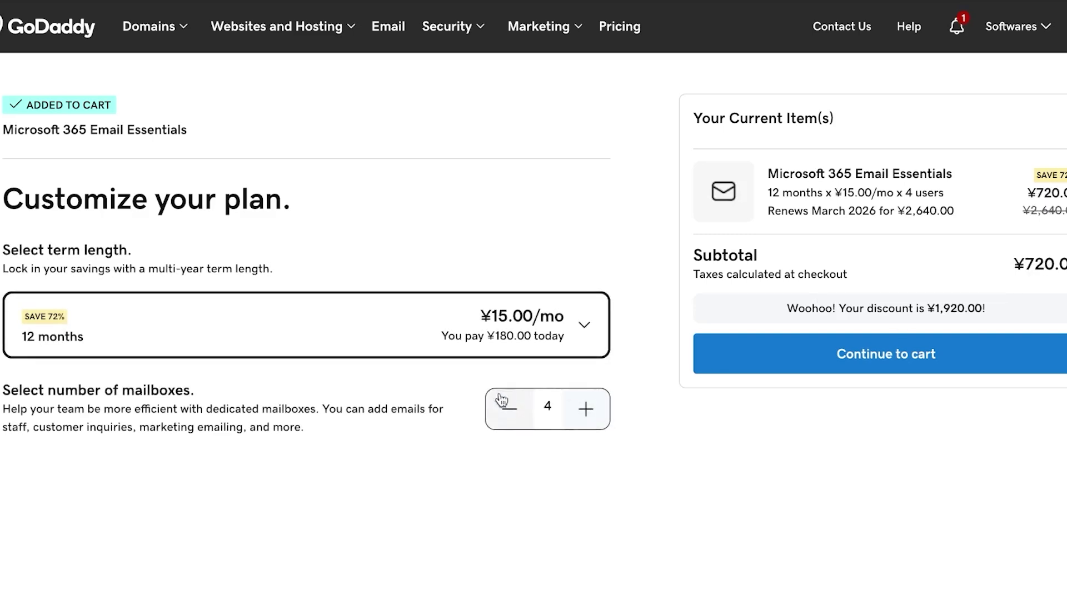
click(509, 411)
click(509, 411)
click(509, 411)
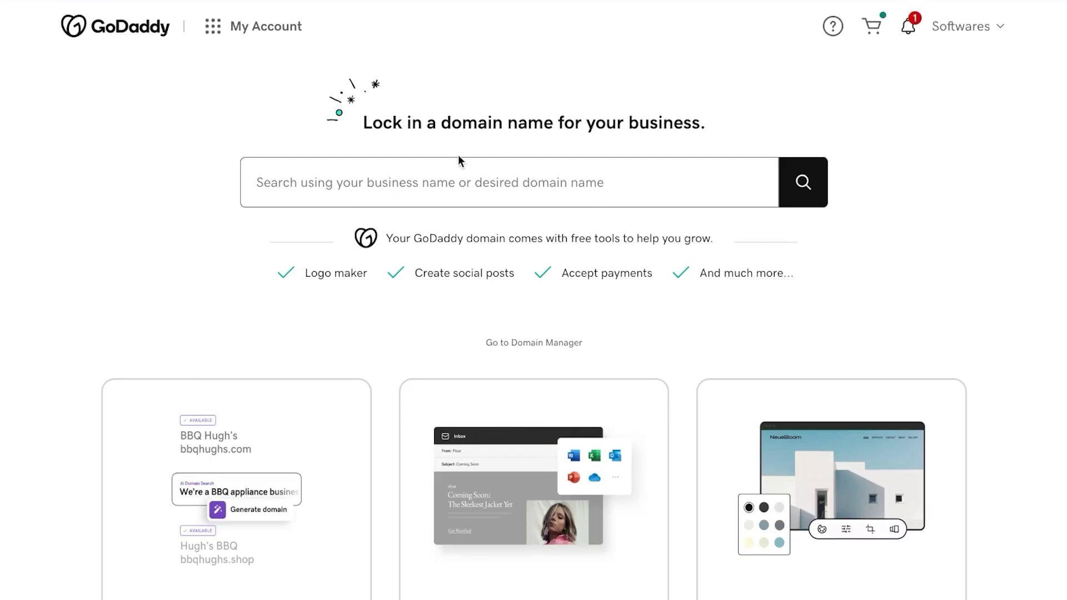
Step: Browse GoDaddy's Email & Office overview and My Products, then return to the email overview
click(226, 29)
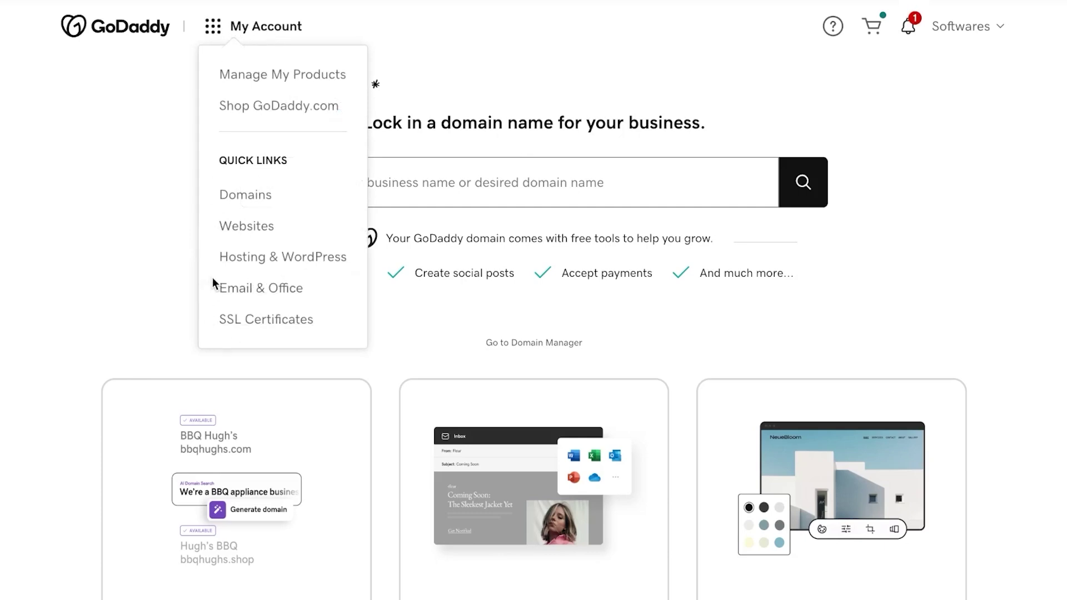
click(250, 289)
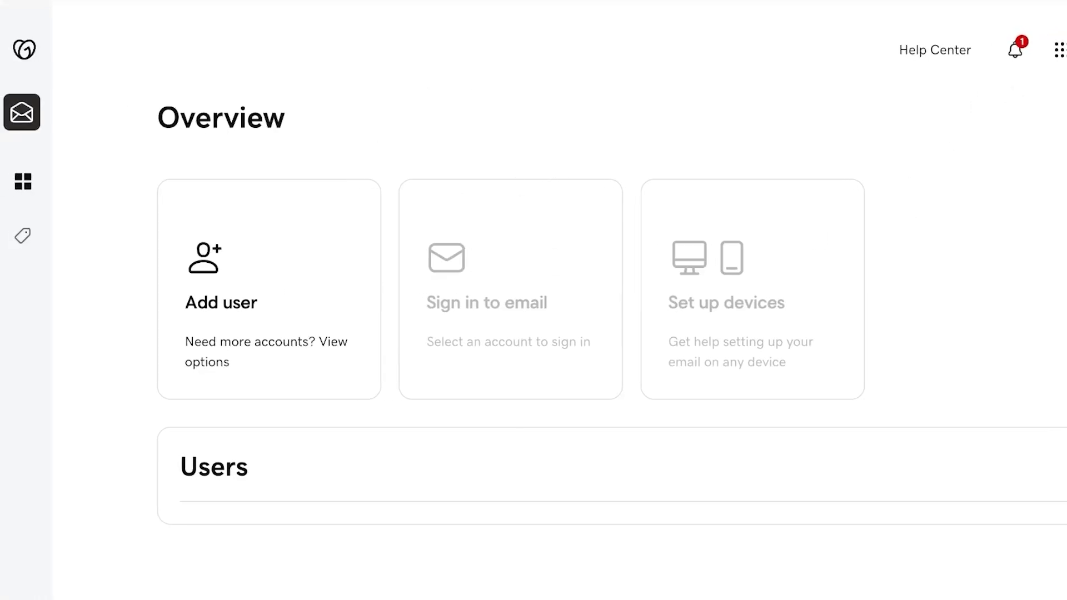
click(1002, 60)
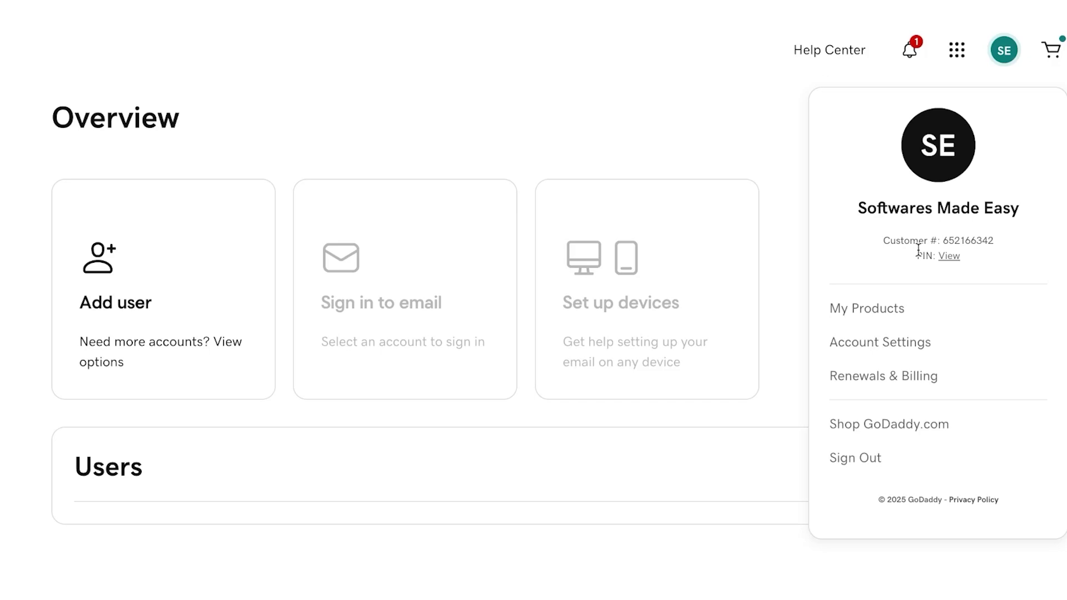
click(859, 312)
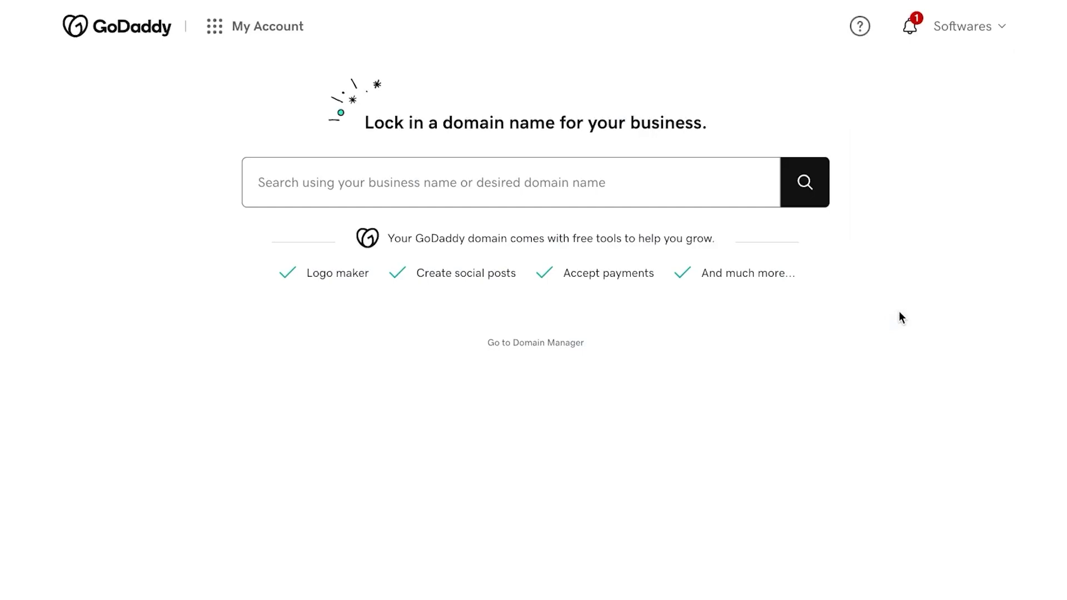
click(222, 34)
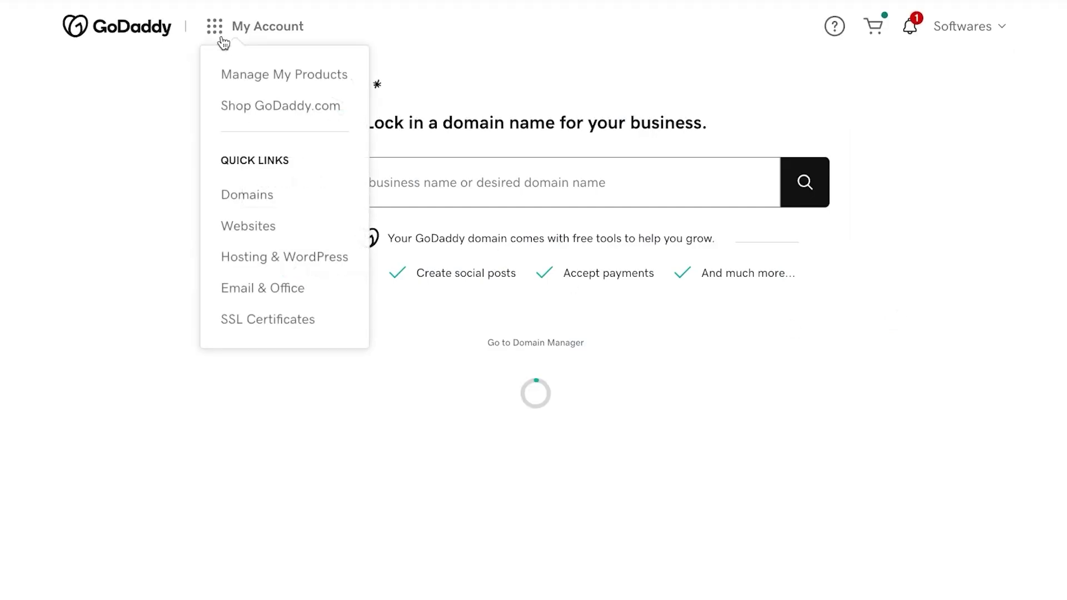
click(251, 289)
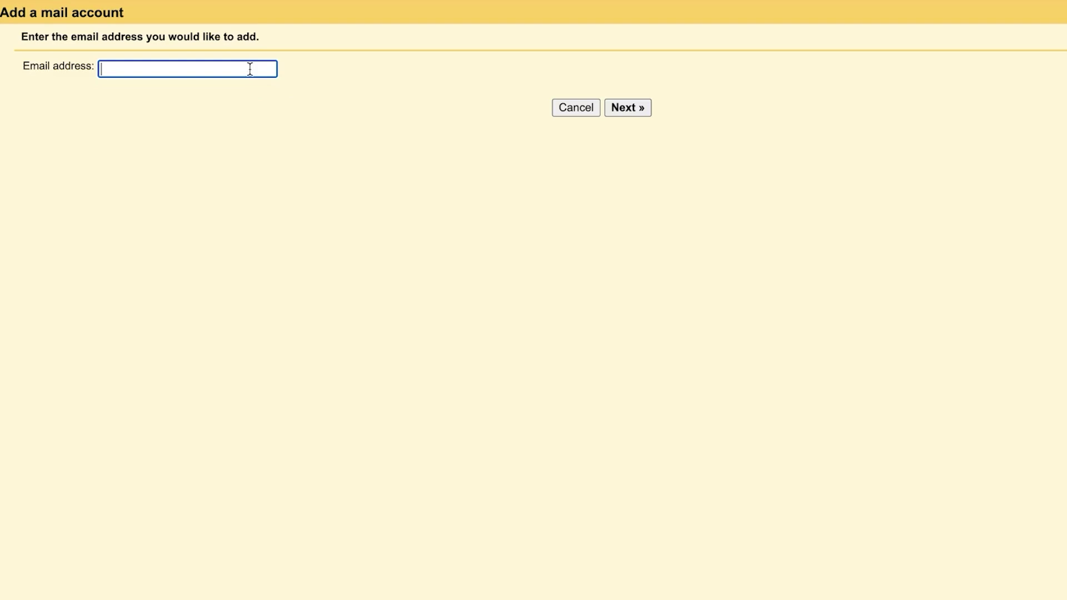
Step: Paste the business email address into Gmail's Add a mail account window and continue
key(ctrl+v)
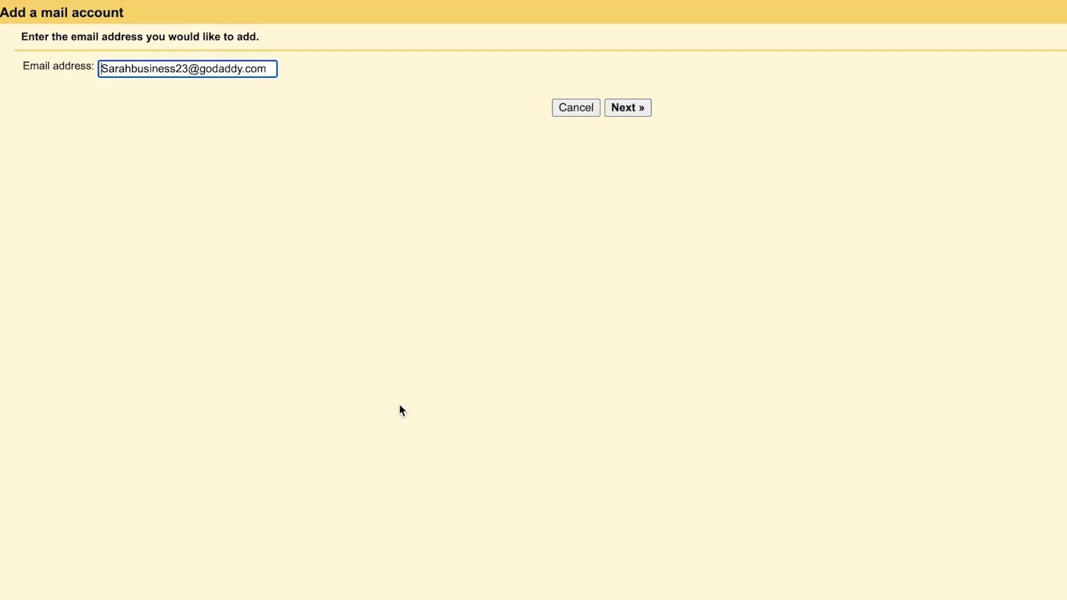
click(641, 107)
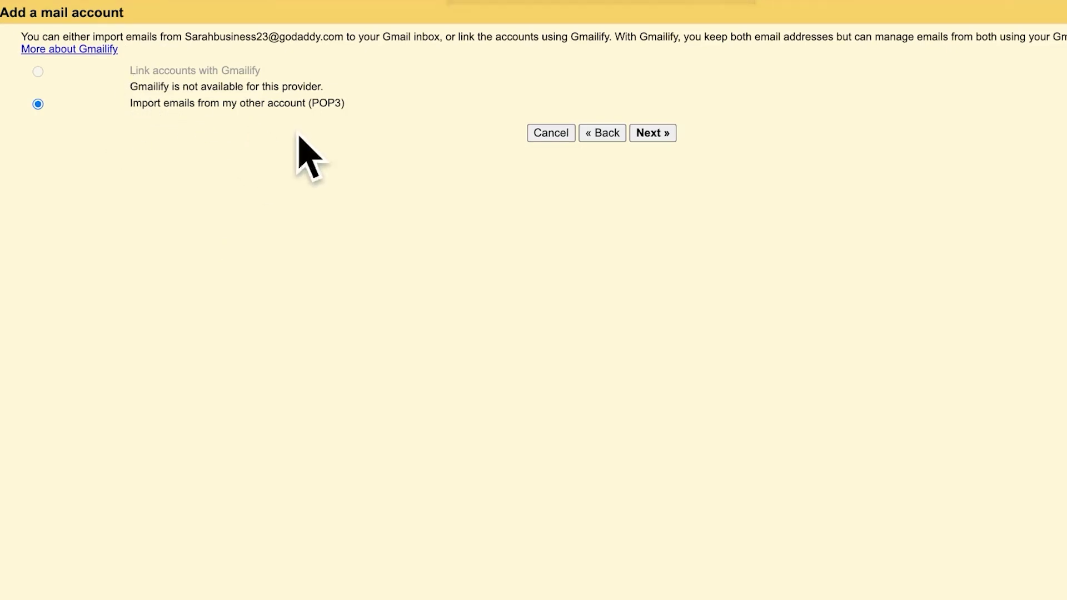
Step: Set POP server mail.godaddy.com on port 110 and label incoming messages with the address
click(653, 134)
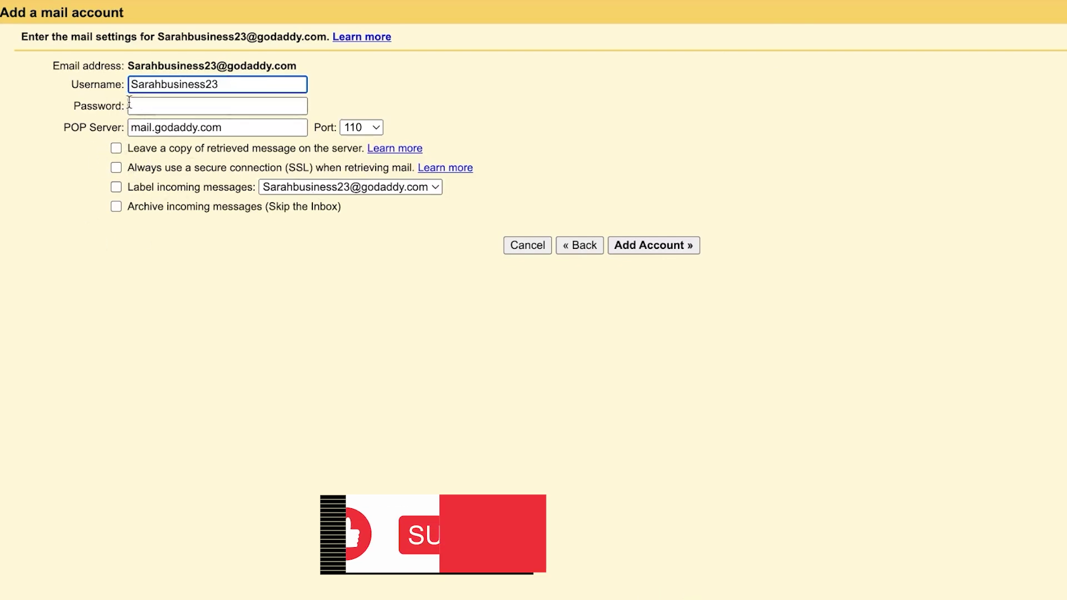
drag(156, 127, 237, 132)
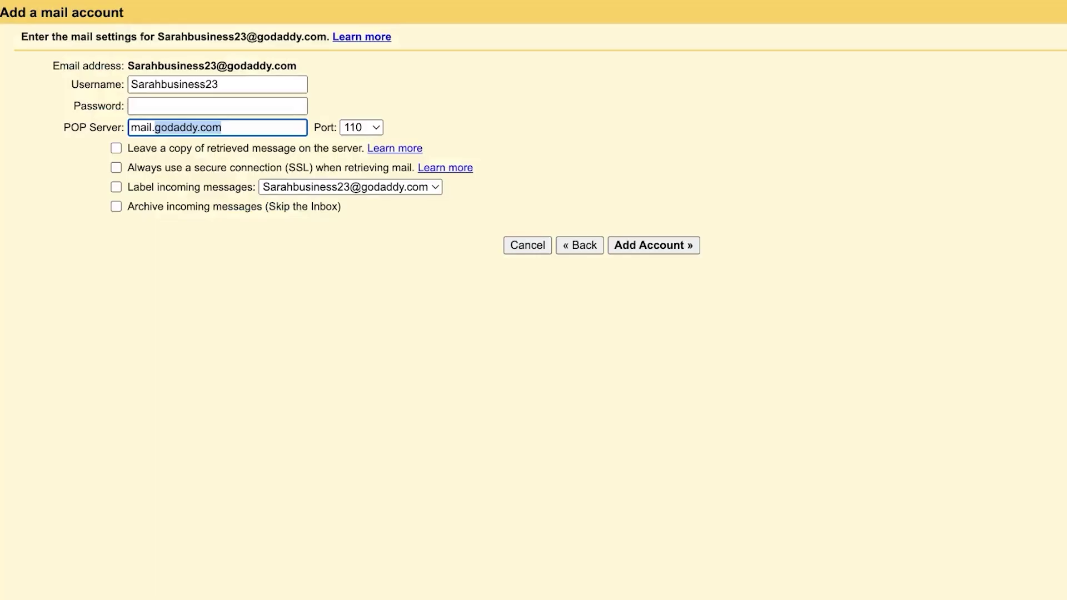
click(272, 281)
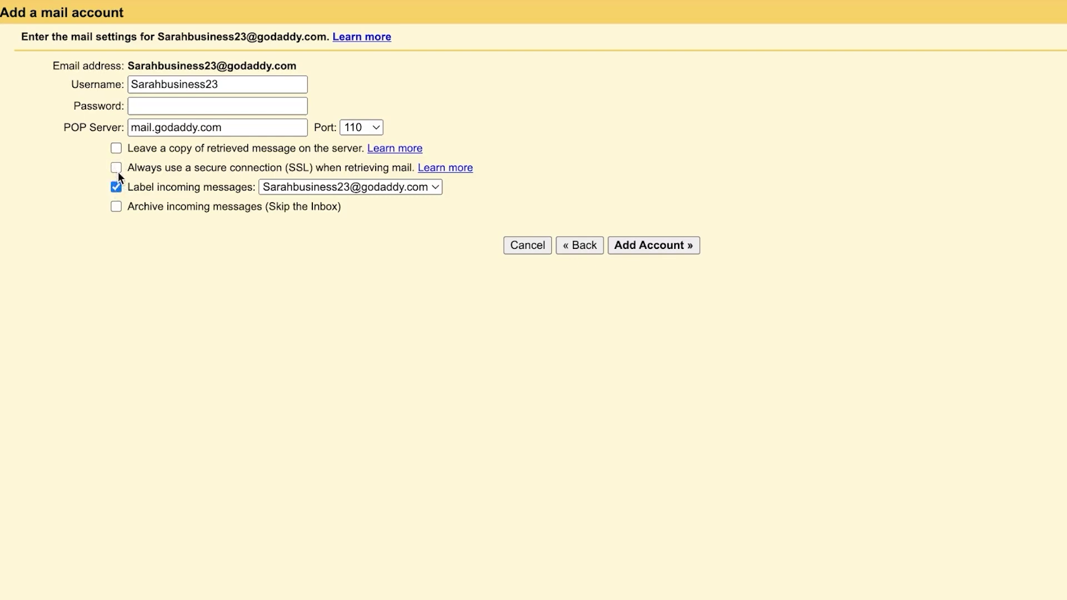
Step: Enable 'Always use a secure connection (SSL)' and submit the account with Add Account
click(117, 170)
click(656, 247)
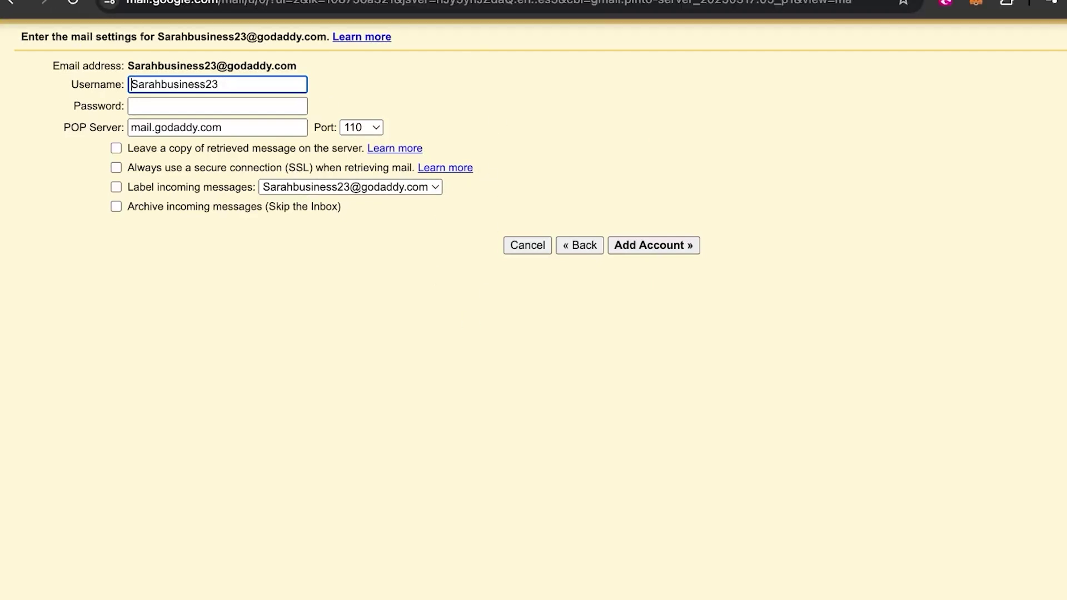
Step: Switch from Gmail to the GoDaddy email Overview tab
click(556, 8)
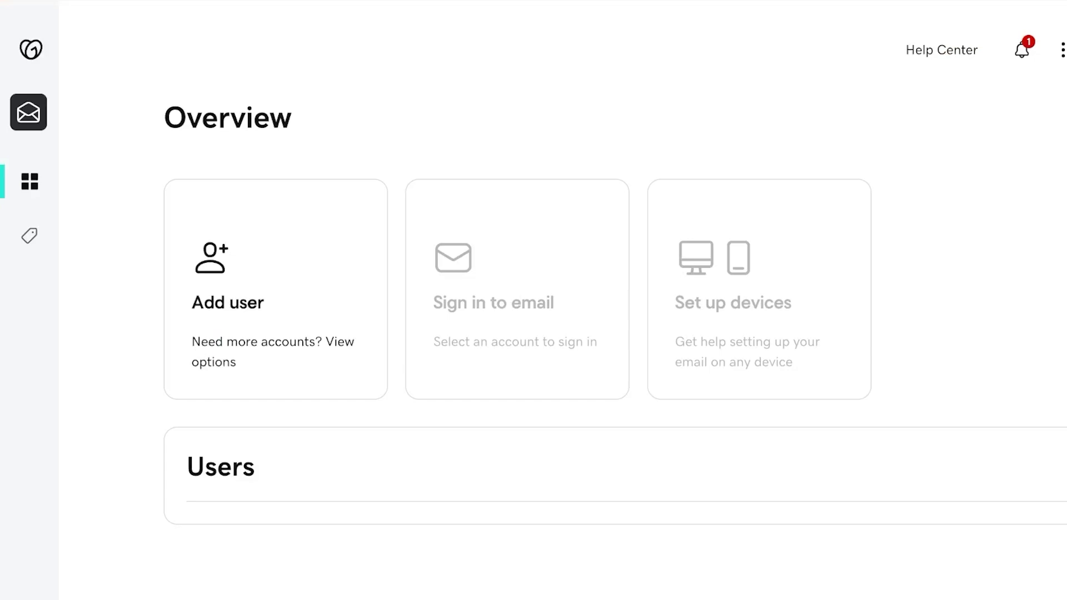
Step: Reach GoDaddy's Email & Office plans page through the My Account Quick Links
click(1063, 50)
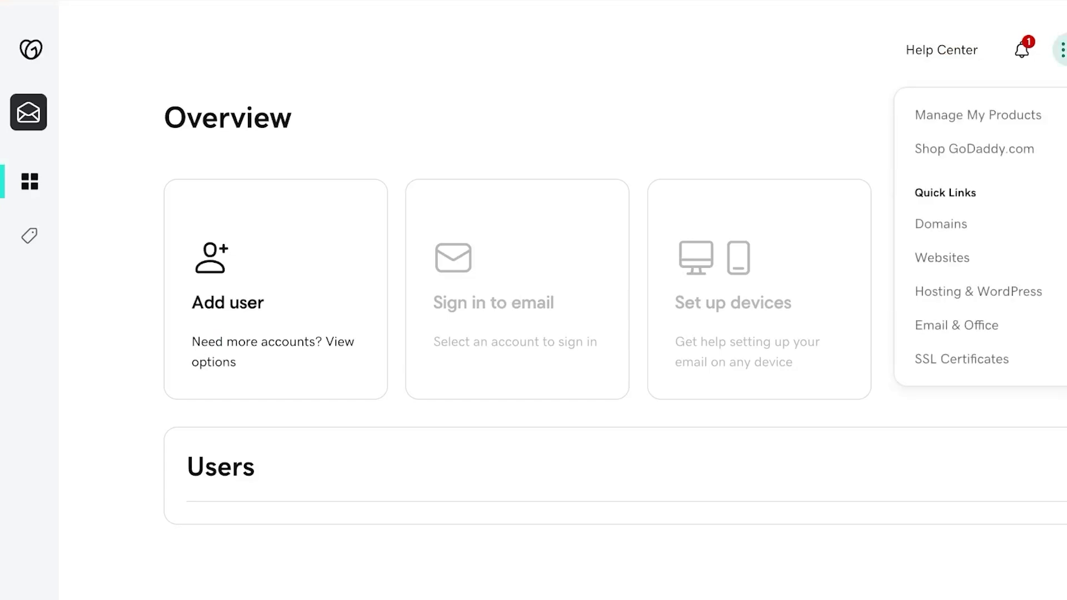
click(817, 99)
mouse_move(29, 45)
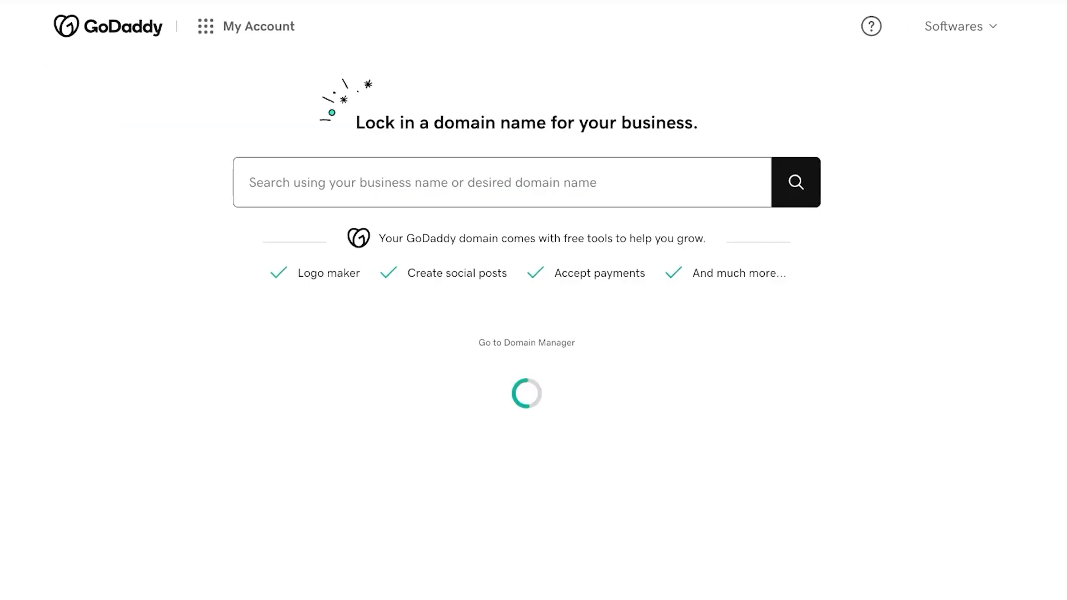
click(208, 36)
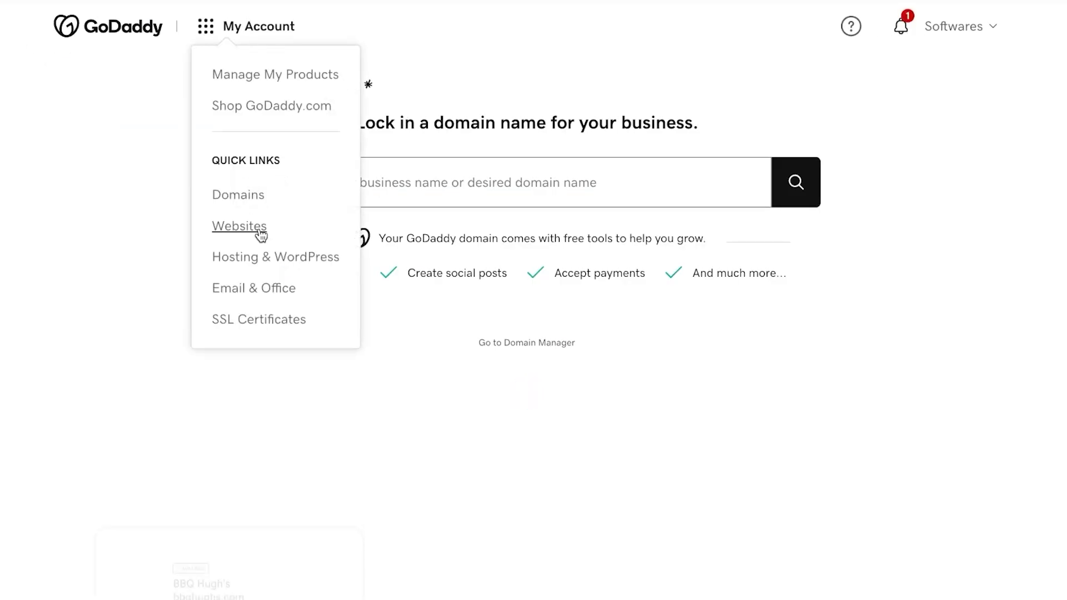
click(254, 288)
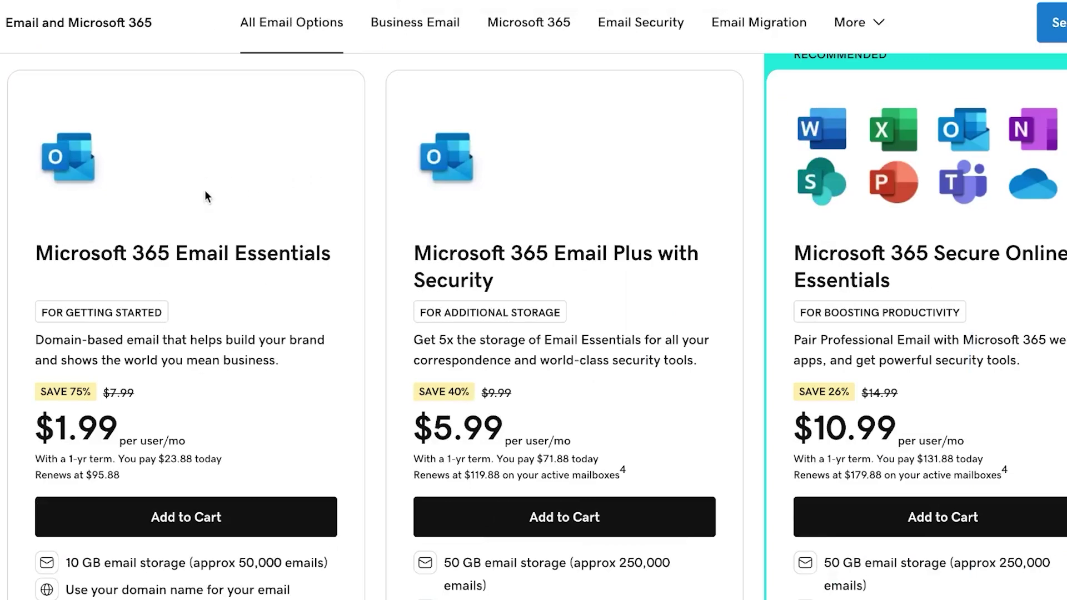
scroll(210, 202, down, 1)
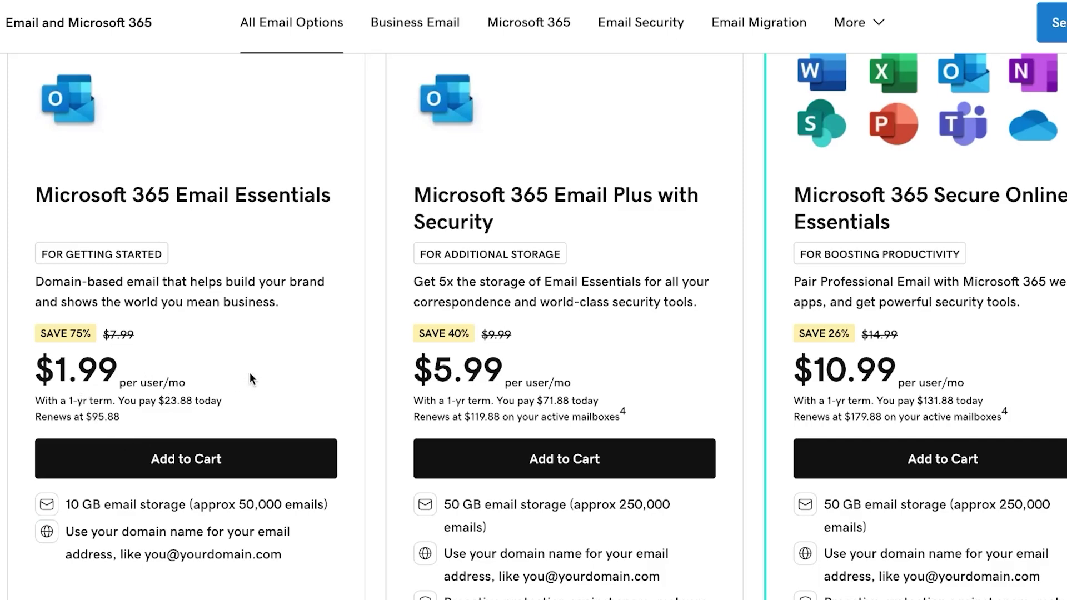
scroll(250, 379, down, 2)
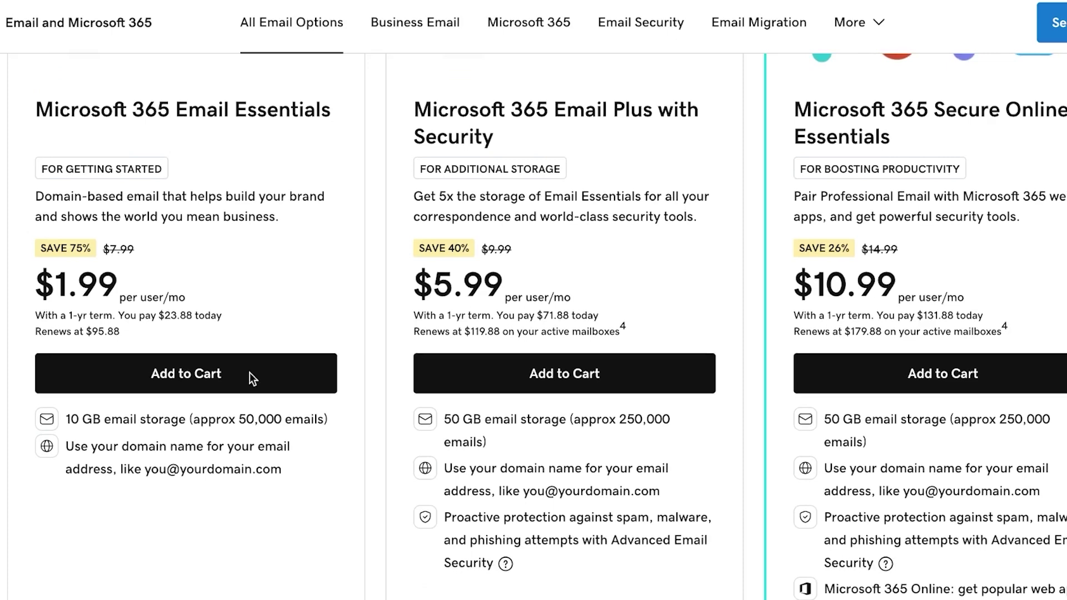
scroll(250, 378, up, 1)
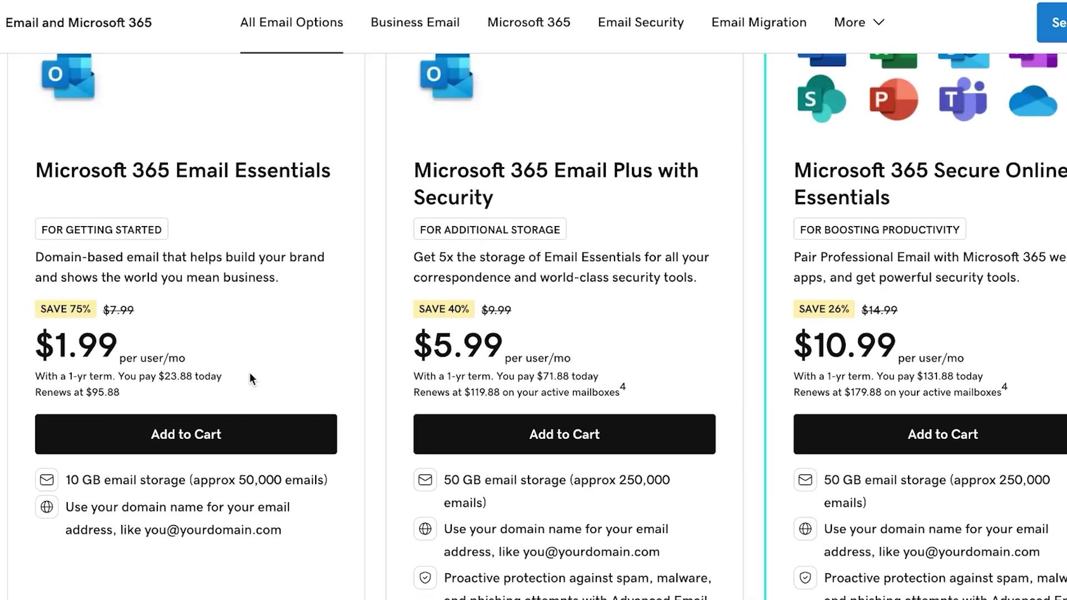
scroll(250, 378, up, 1)
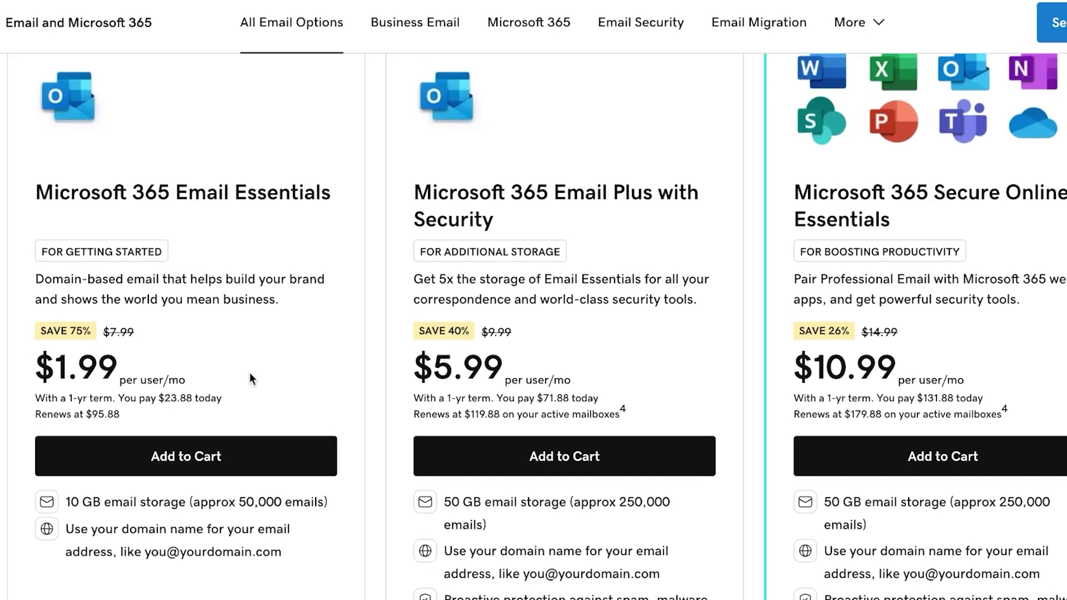
scroll(250, 378, up, 1)
scroll(250, 378, down, 3)
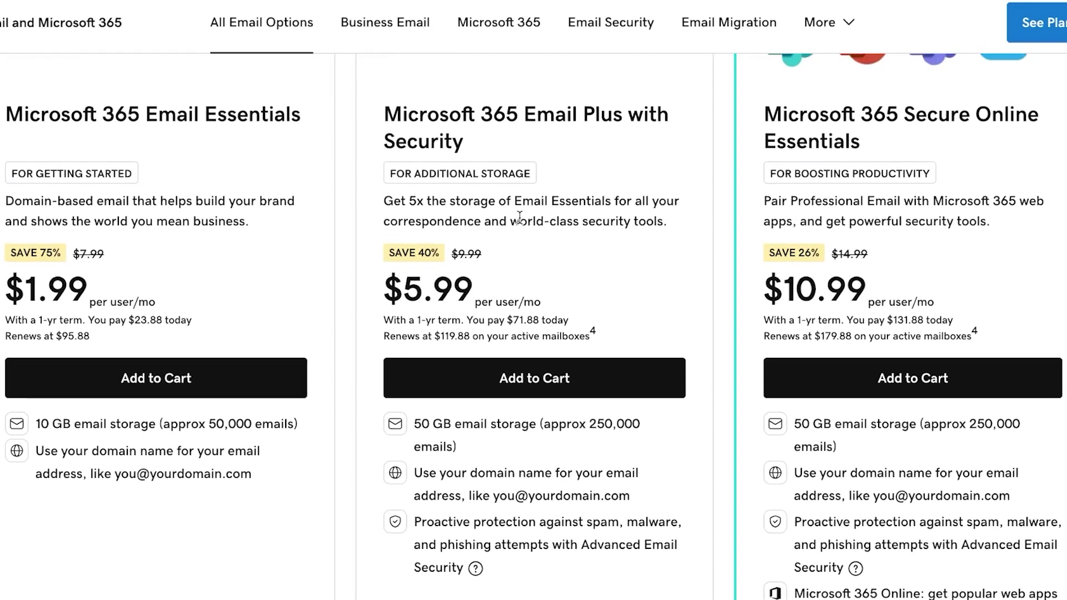
drag(385, 281, 489, 292)
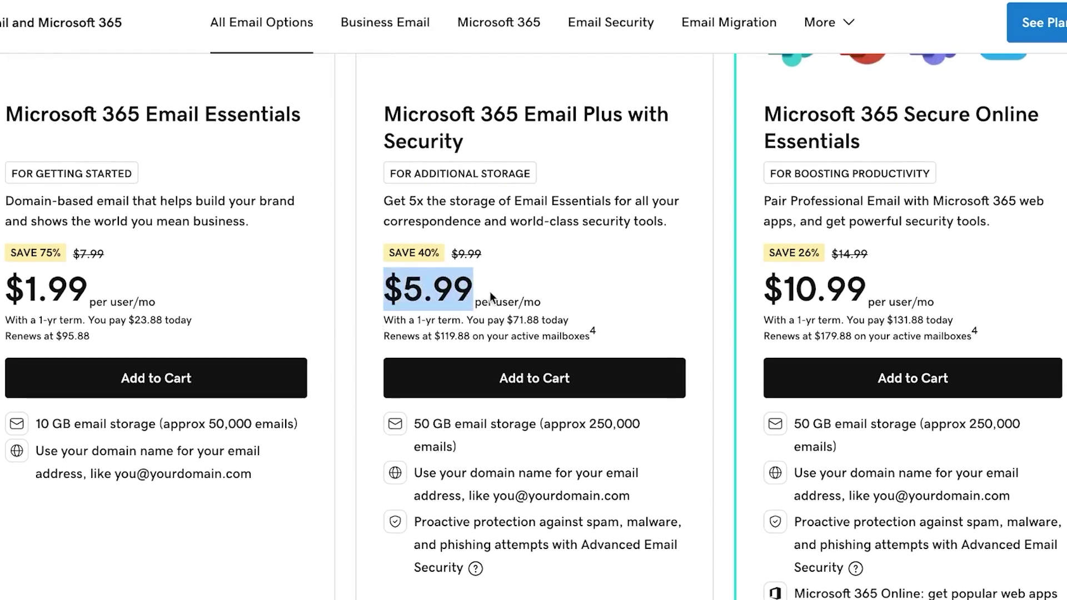
click(538, 286)
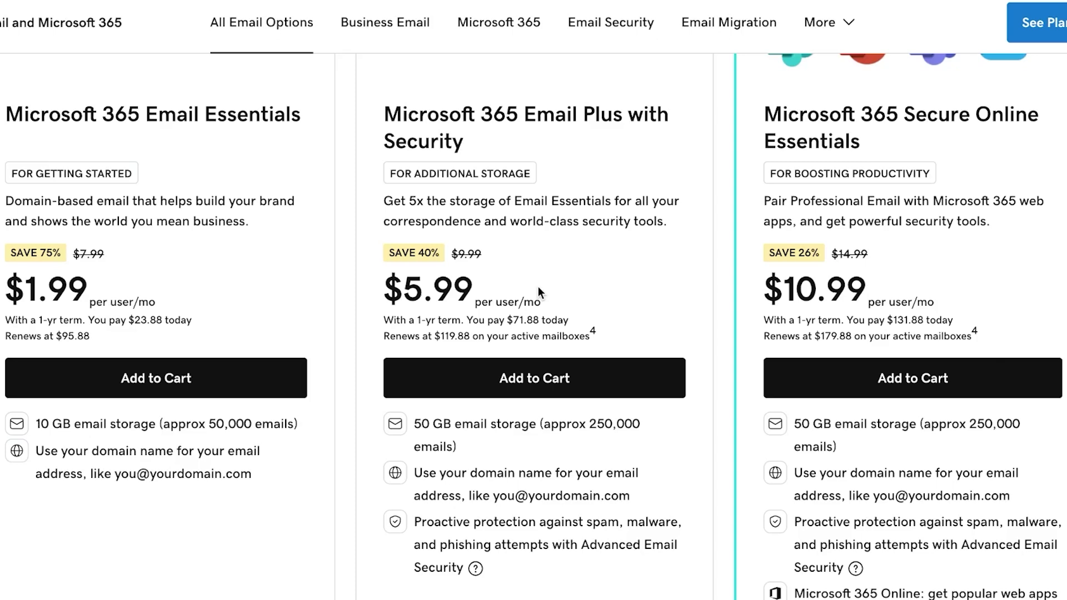
scroll(538, 285, up, 1)
scroll(538, 286, down, 1)
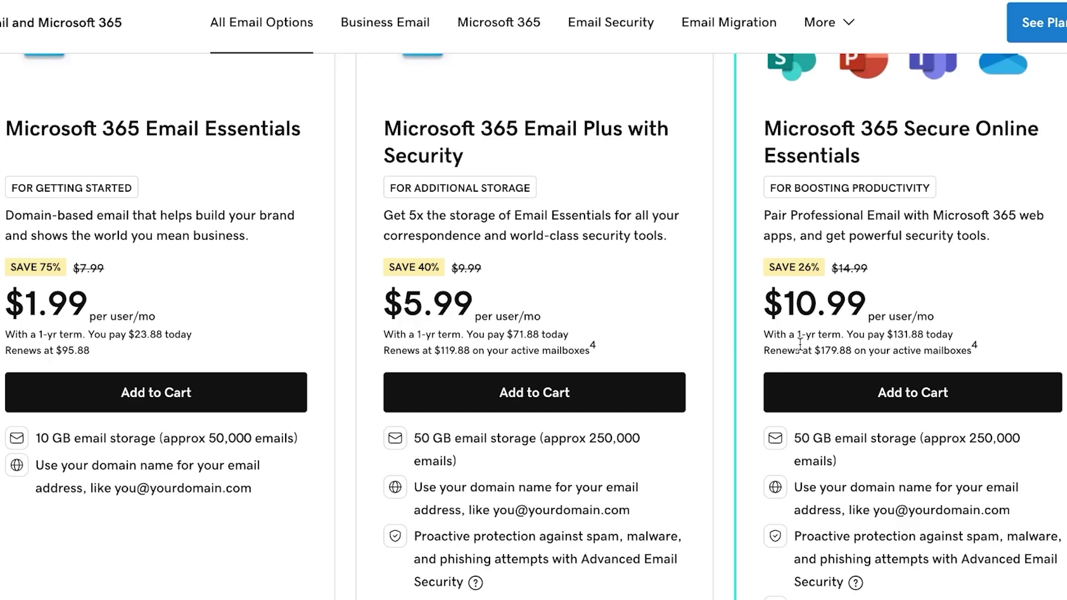
drag(763, 305, 882, 303)
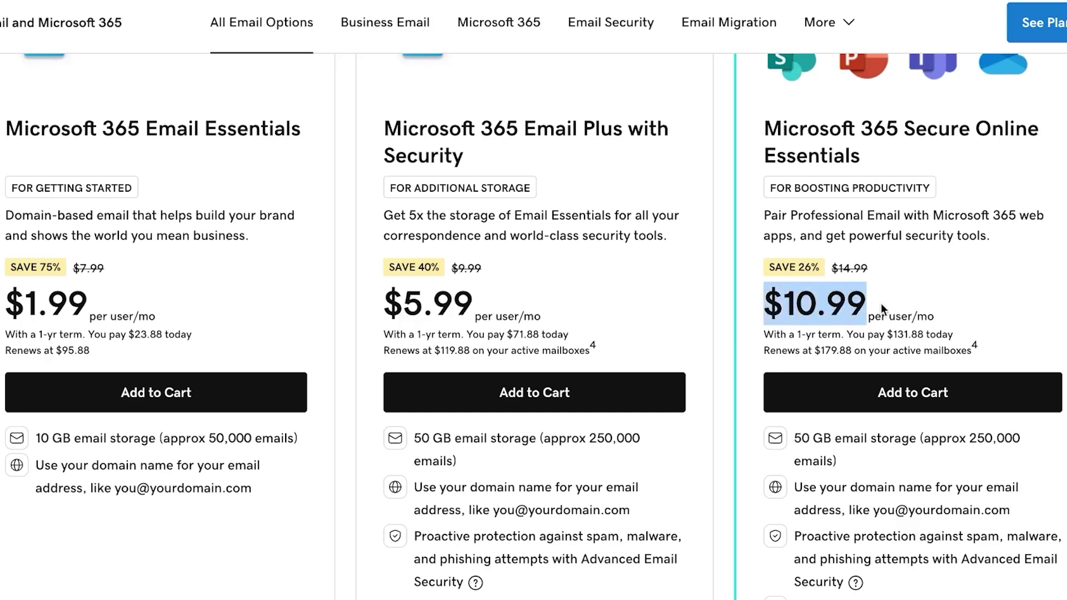
click(914, 288)
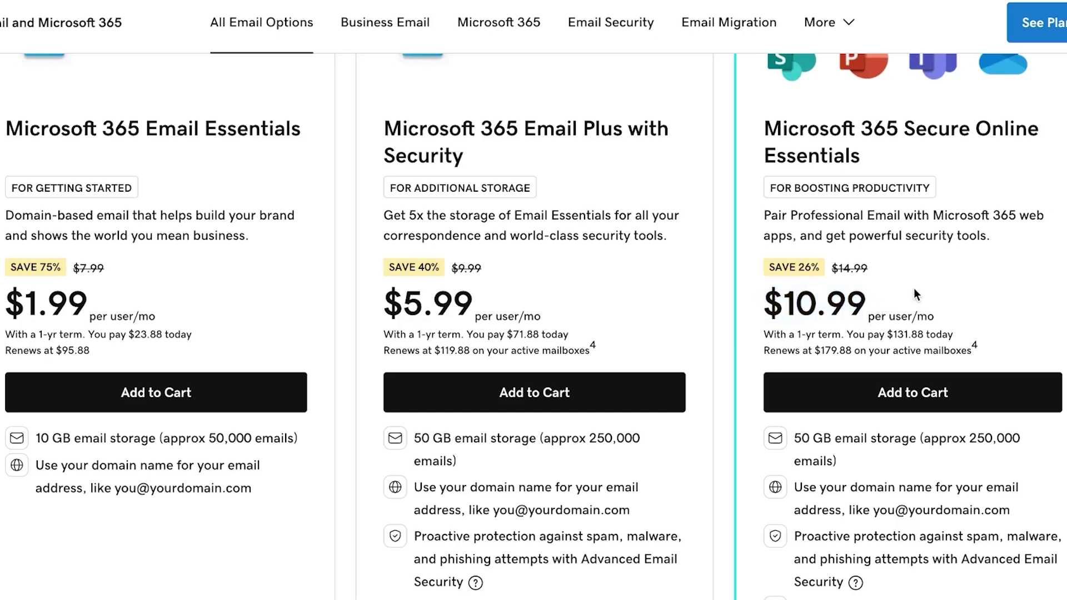
scroll(914, 288, down, 3)
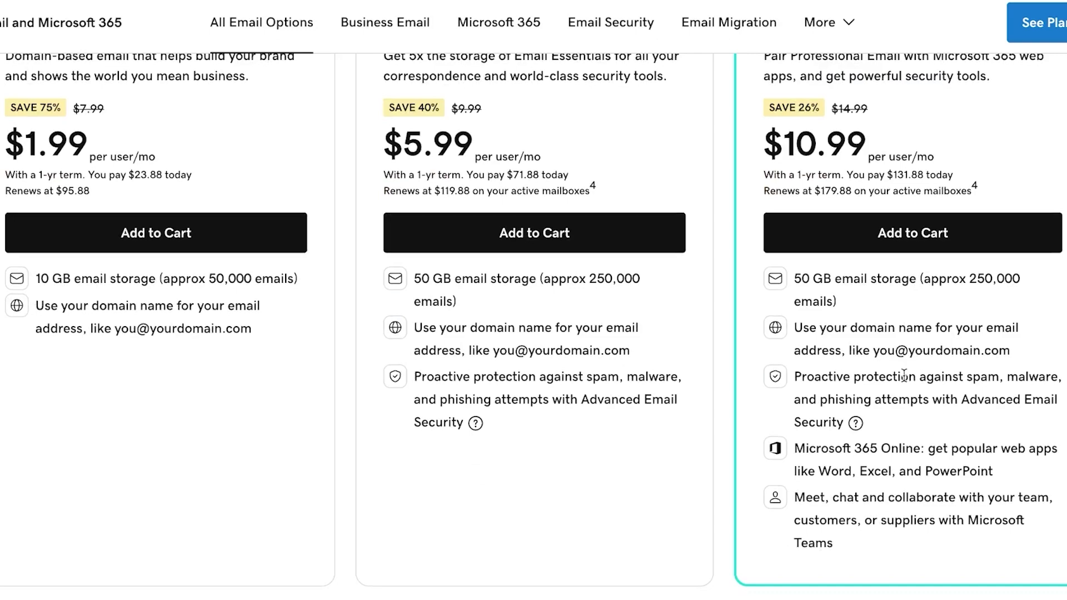
scroll(904, 376, up, 4)
scroll(904, 376, down, 2)
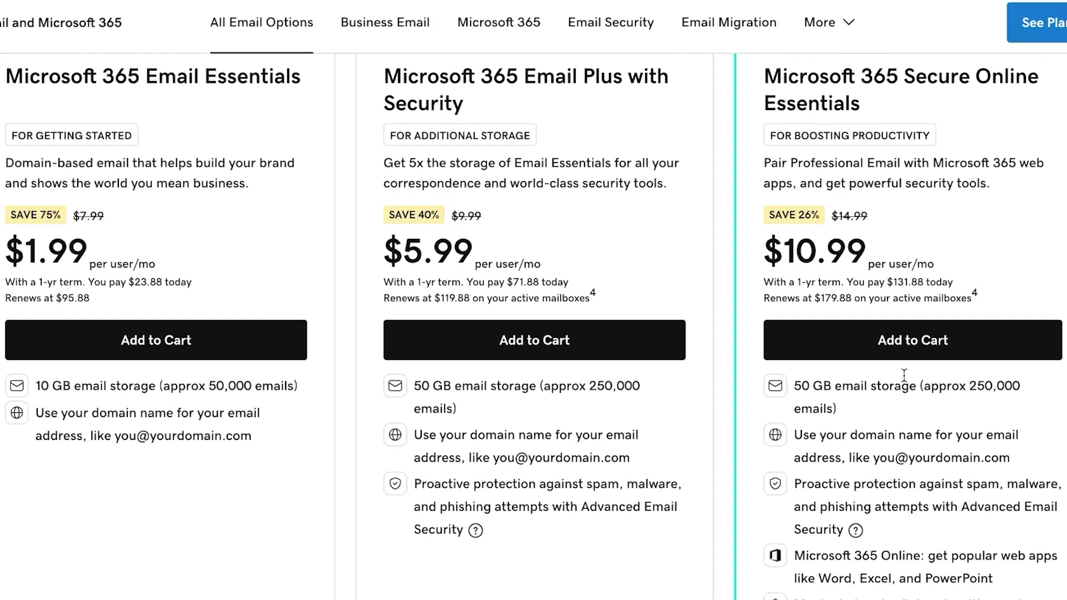
scroll(905, 377, up, 4)
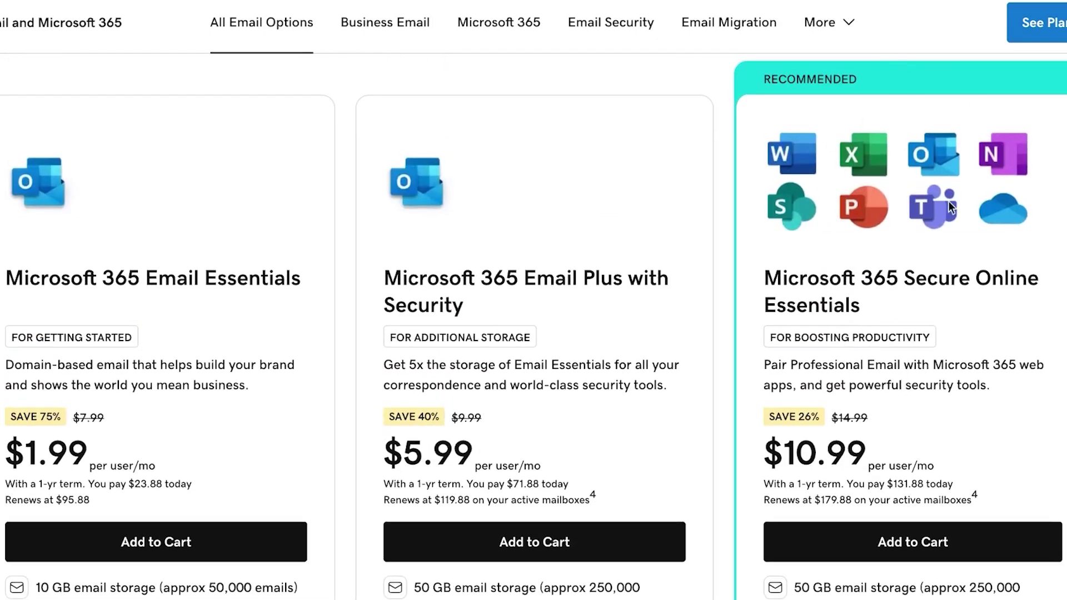
scroll(843, 146, down, 1)
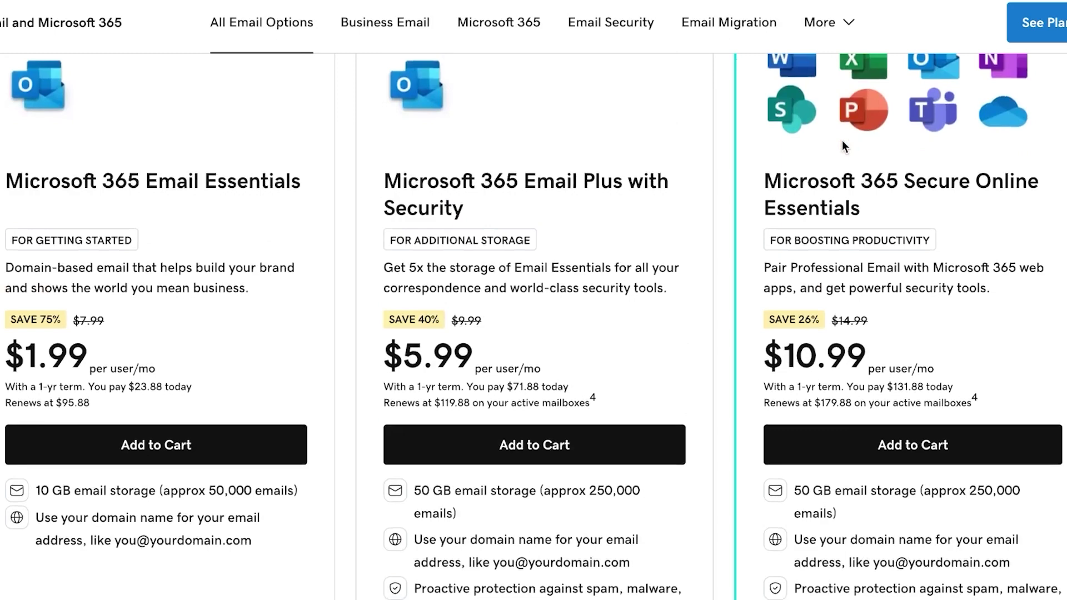
scroll(842, 145, up, 4)
scroll(842, 143, up, 6)
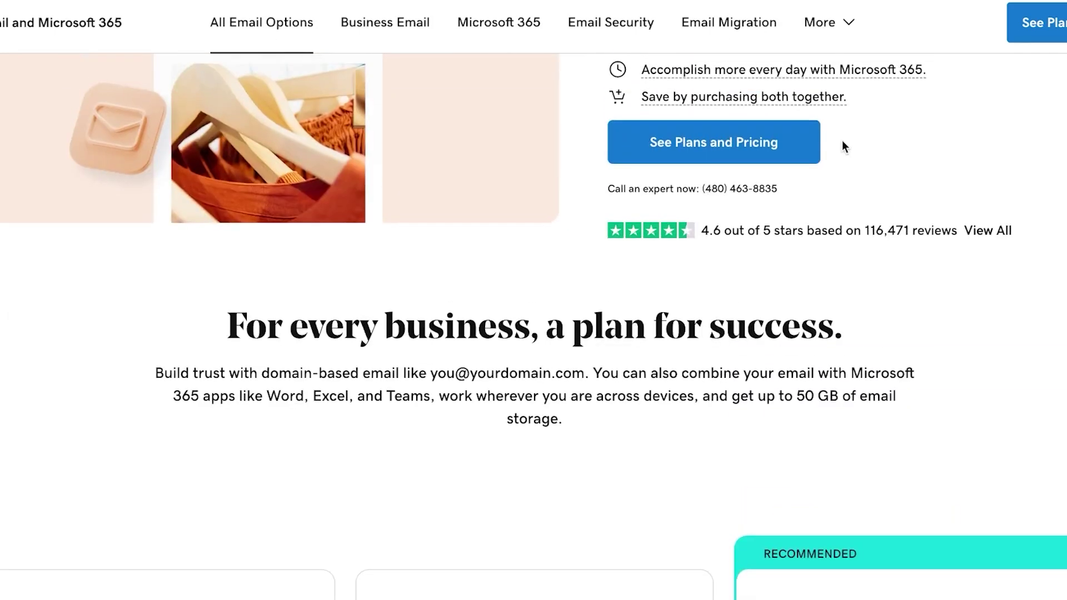
scroll(843, 144, up, 3)
scroll(842, 141, up, 1)
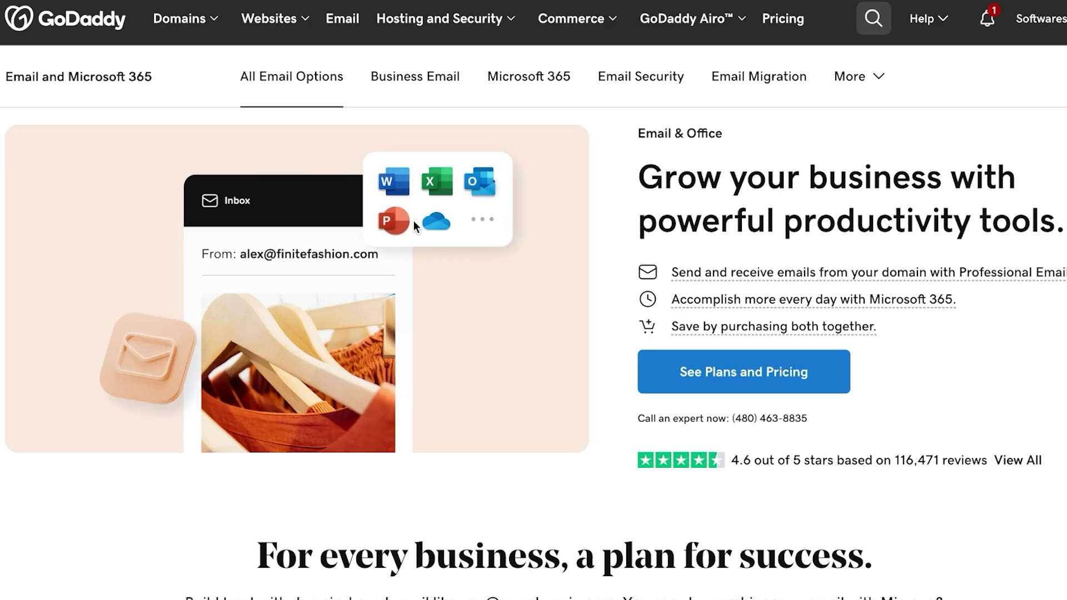
scroll(414, 221, down, 10)
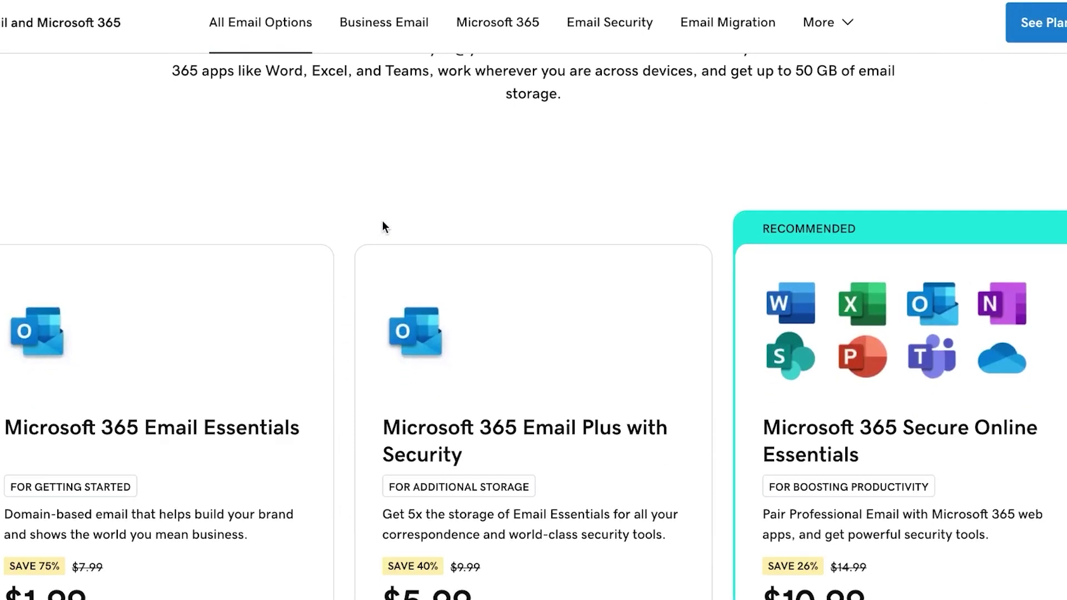
scroll(383, 225, down, 1)
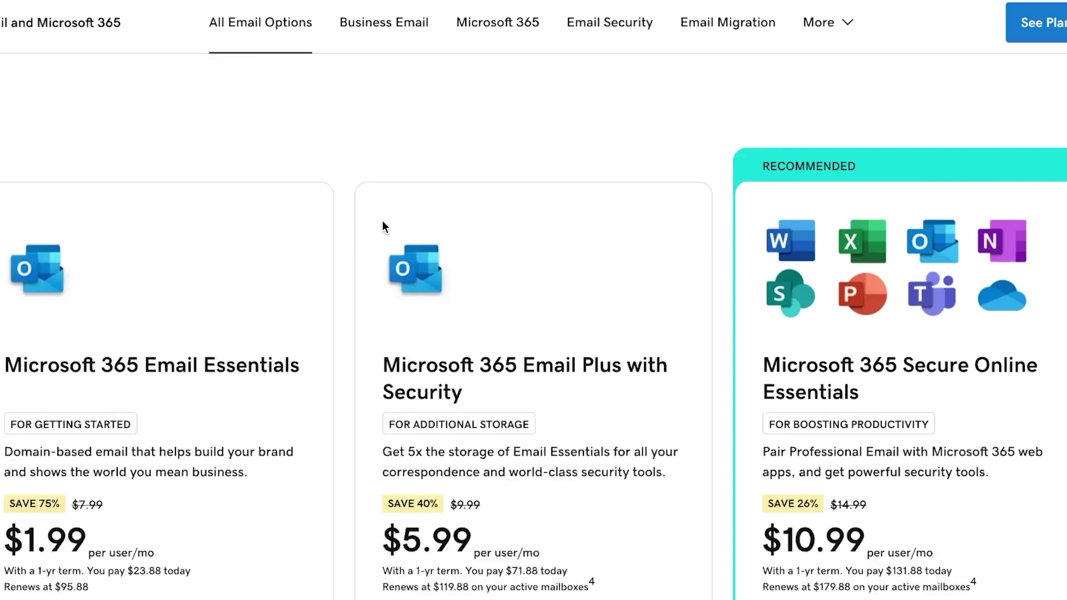